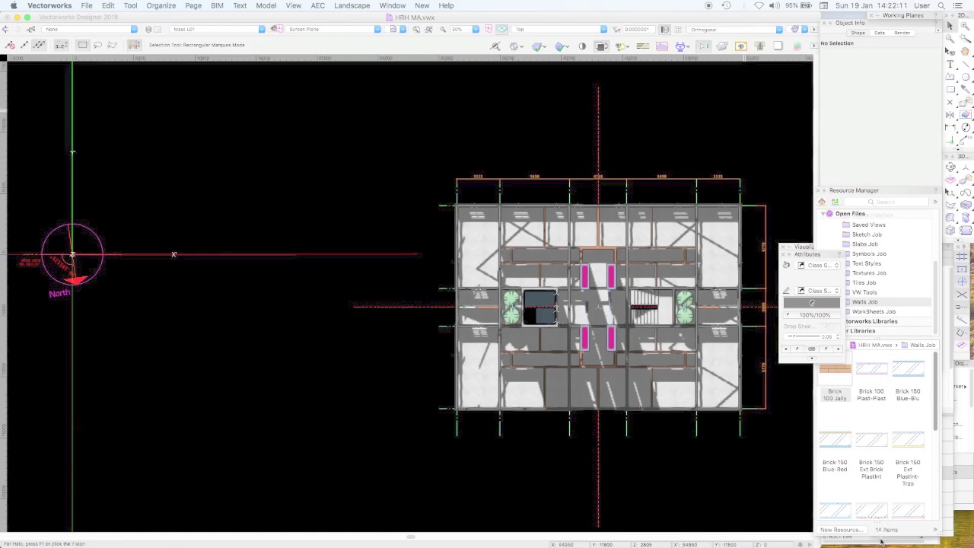
Restore the saved Right elevation view, then the saved L01 top plan view
click(881, 538)
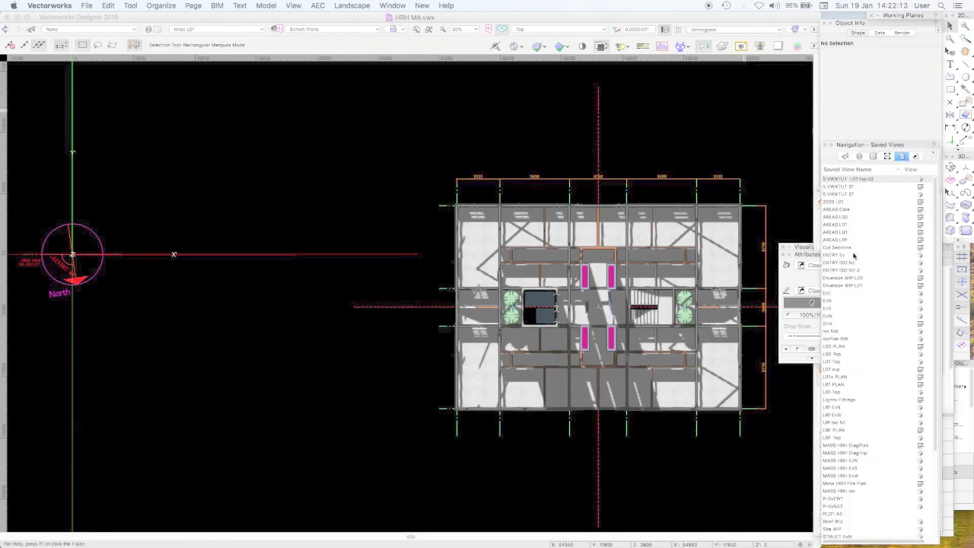
double_click(854, 194)
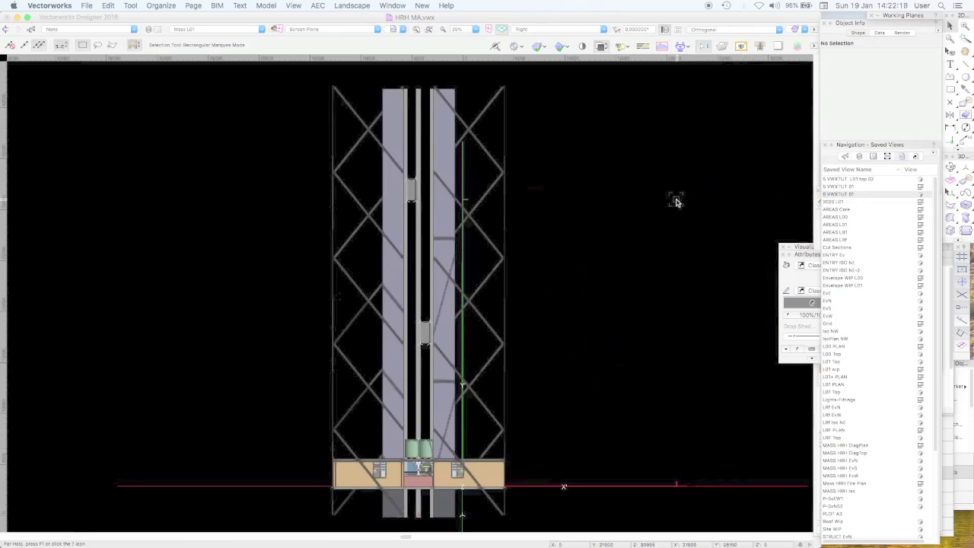
double_click(863, 178)
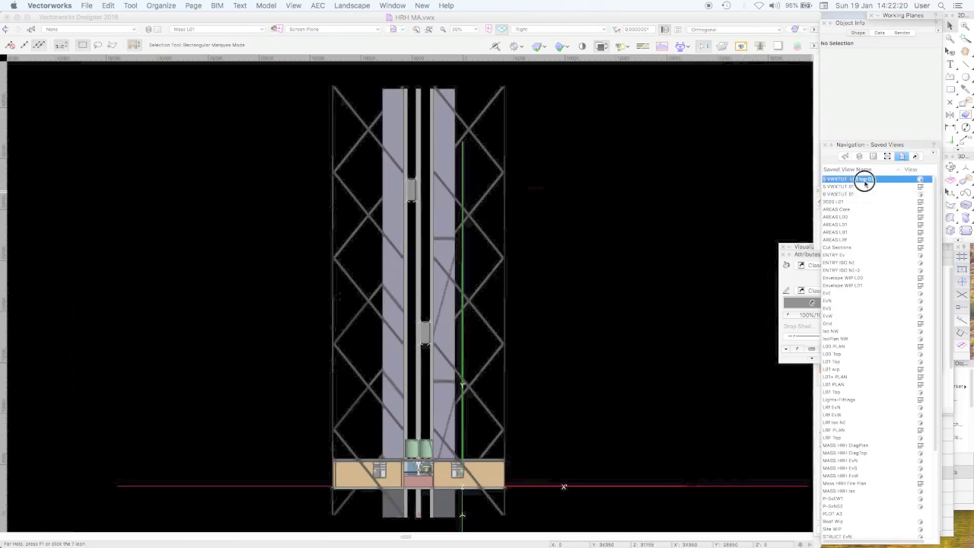
Set the design layer options to Active Only
click(859, 156)
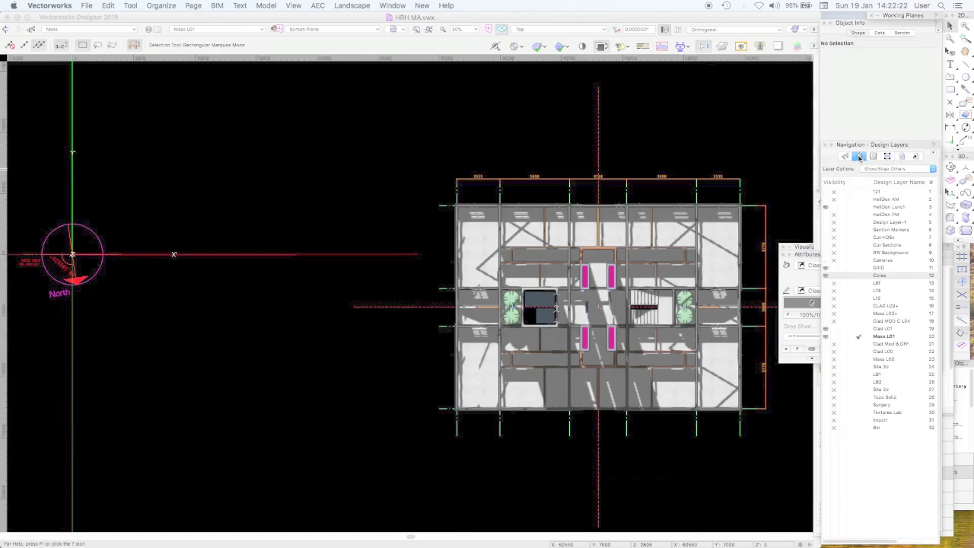
click(890, 169)
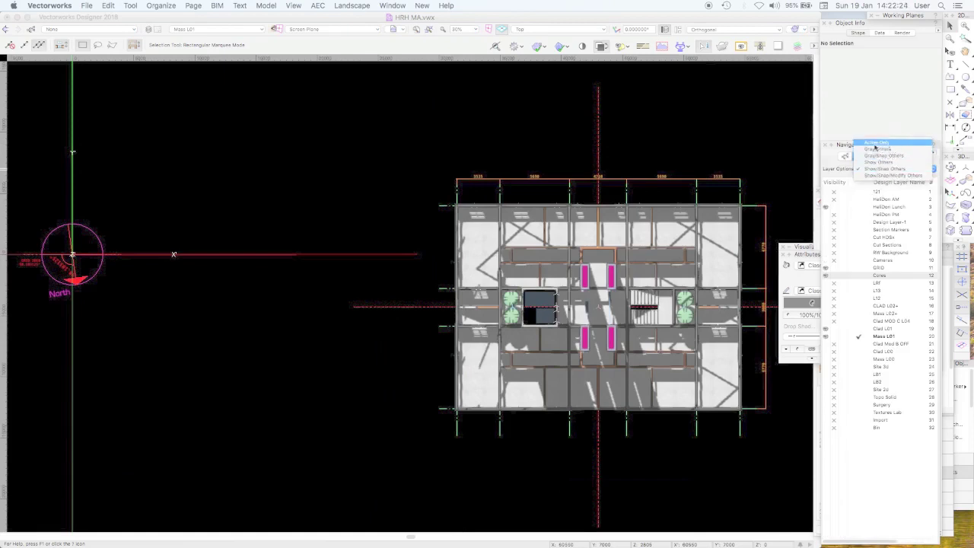
click(883, 141)
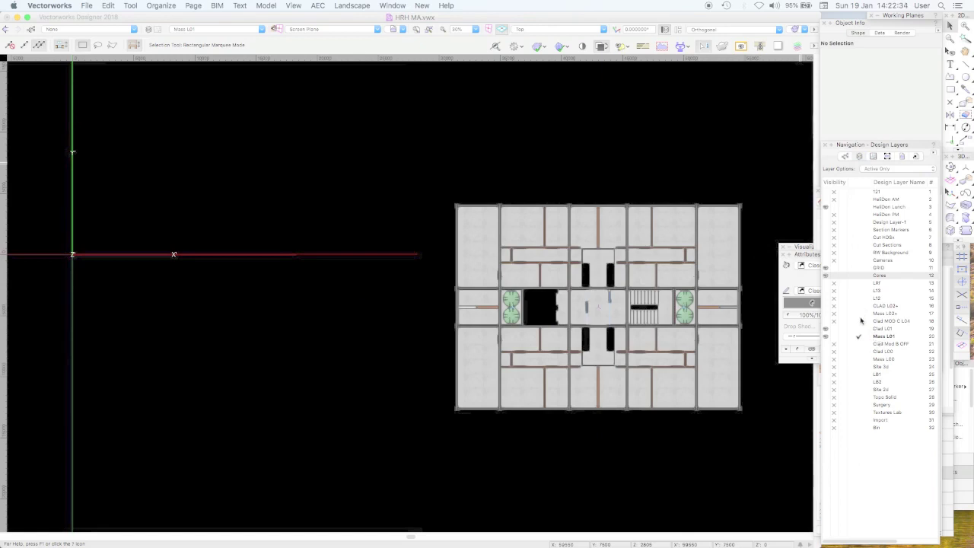
Activate Mass L02+, L12, L13 and LRF in turn, ending on the GRID layer
click(863, 314)
click(862, 315)
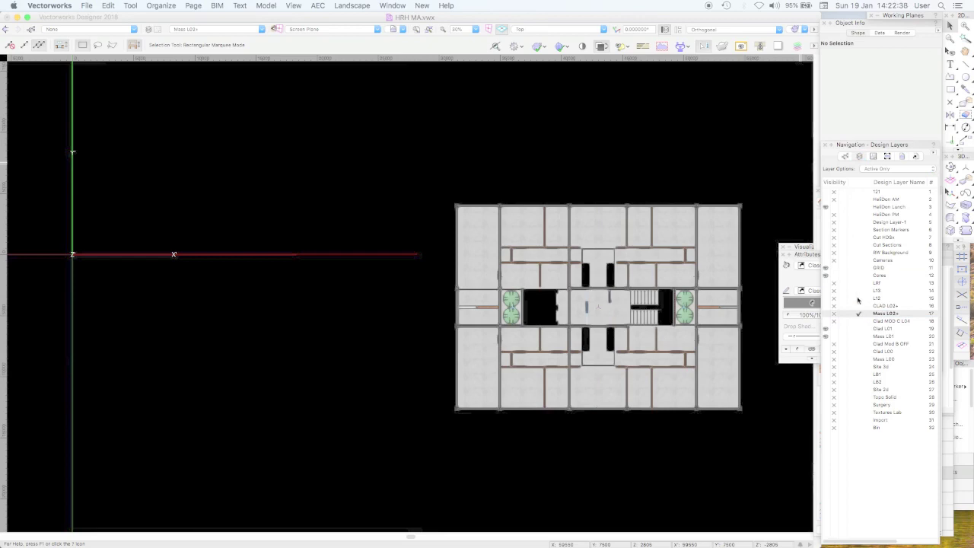
click(859, 298)
click(859, 298)
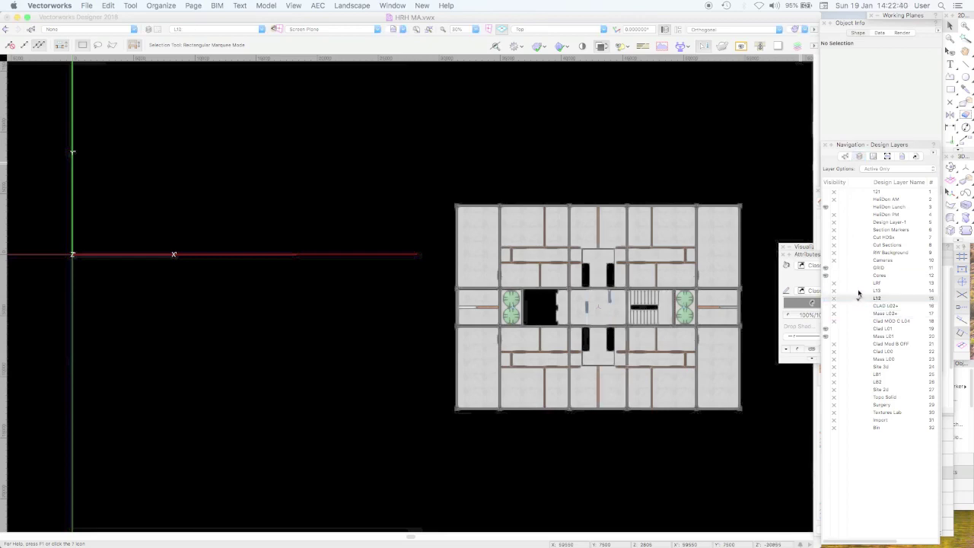
click(860, 290)
click(860, 290)
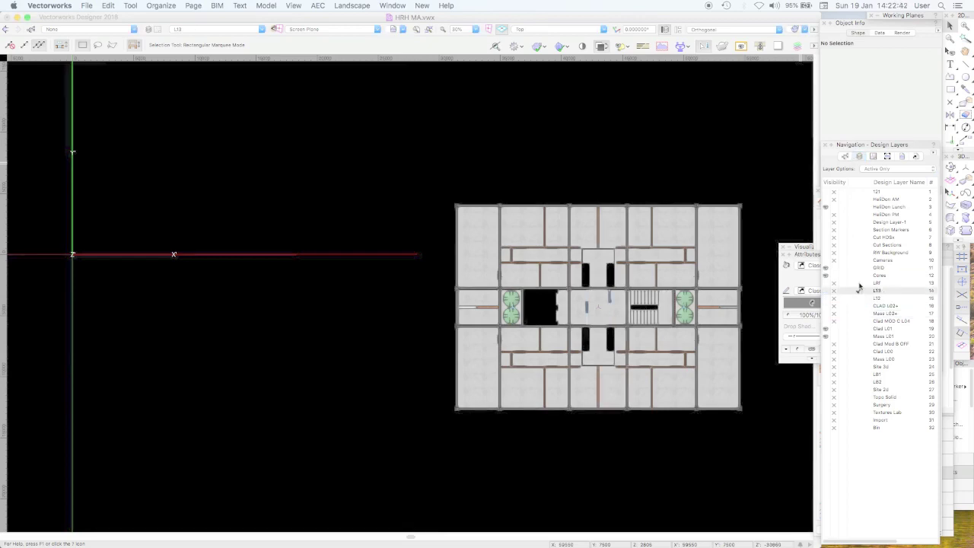
click(859, 283)
click(859, 283)
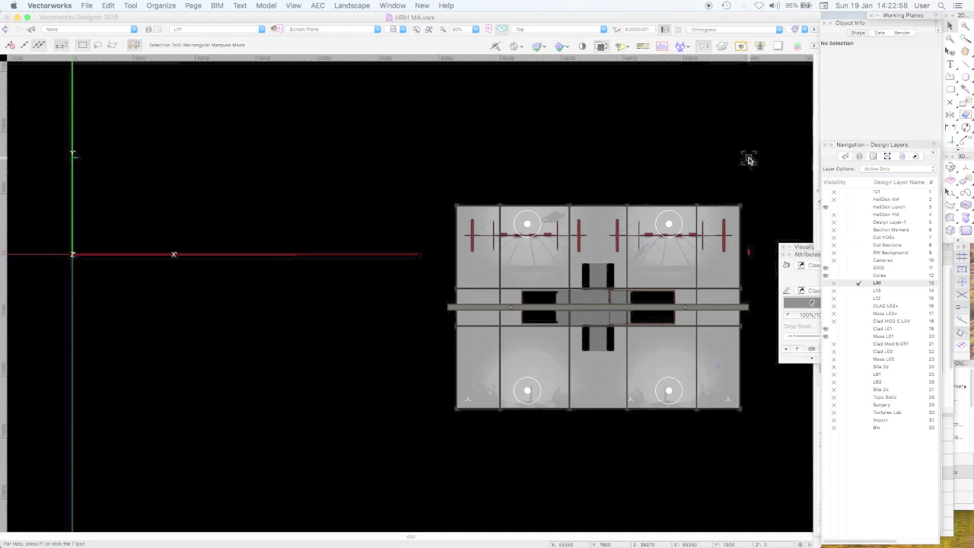
click(859, 269)
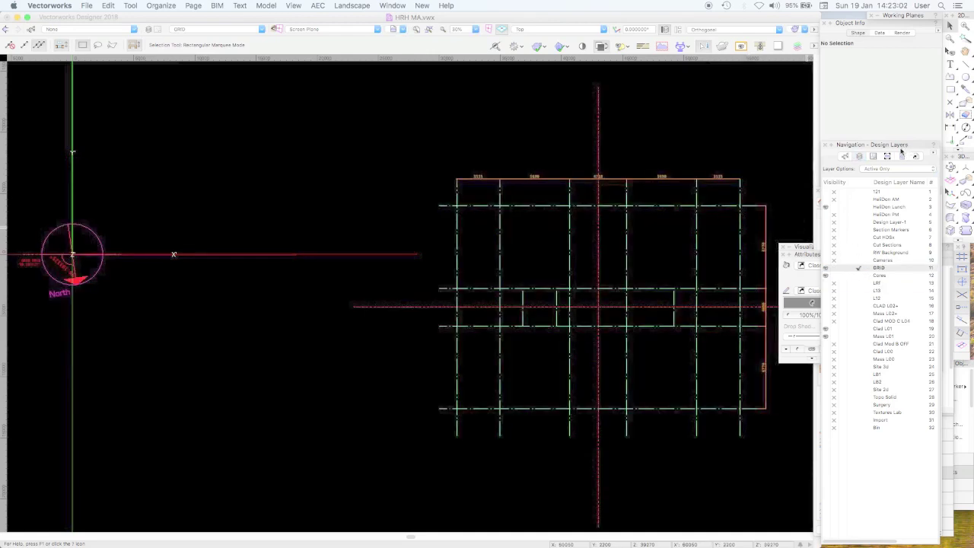
click(901, 155)
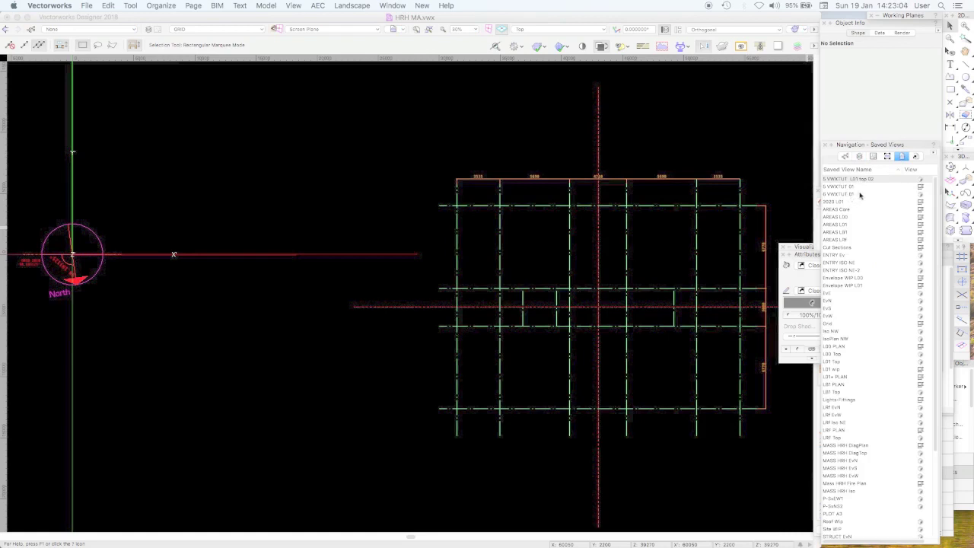
Restore the saved Right elevation view of the tower
click(864, 195)
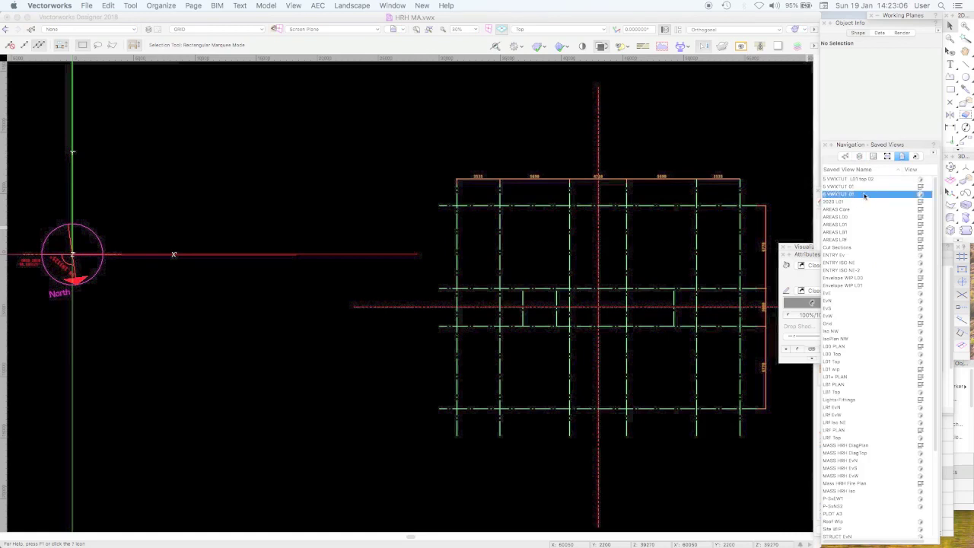
double_click(863, 195)
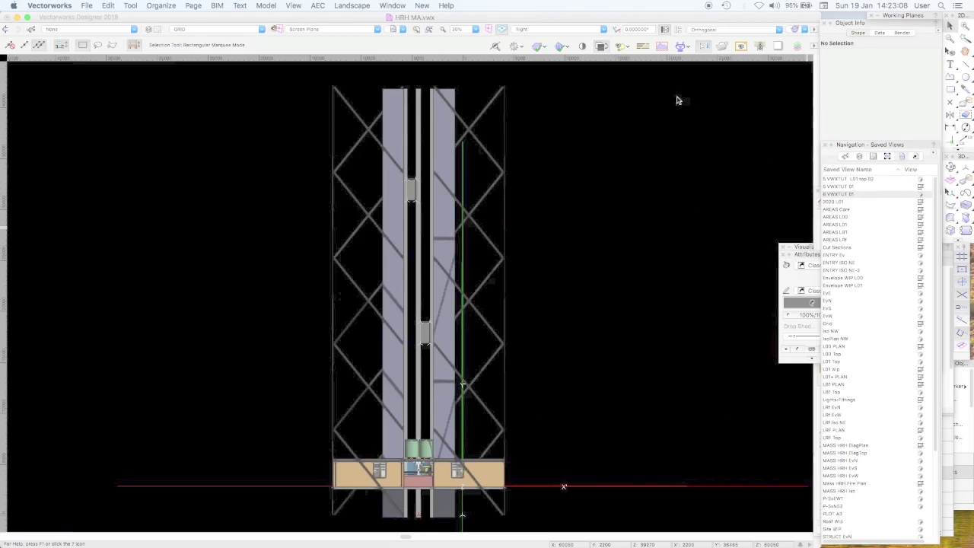
click(570, 32)
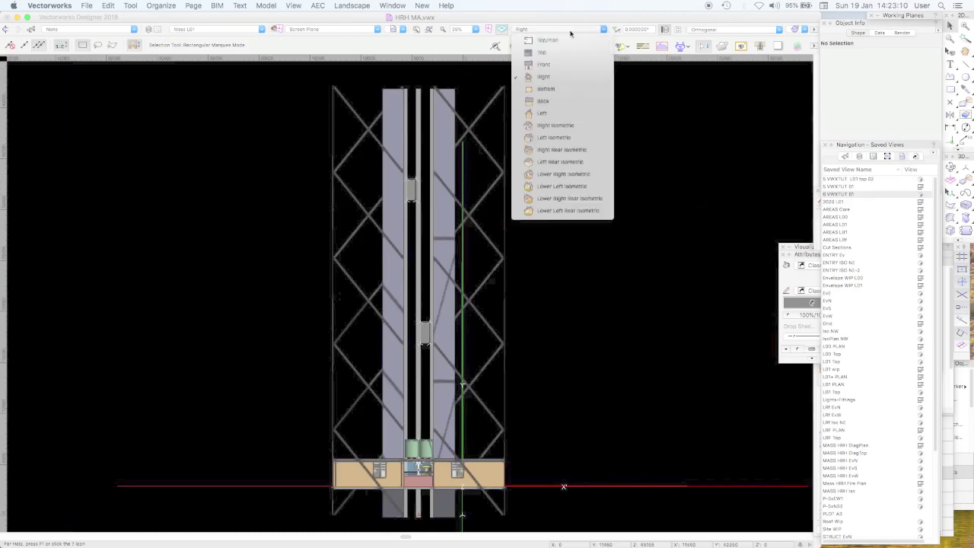
click(684, 96)
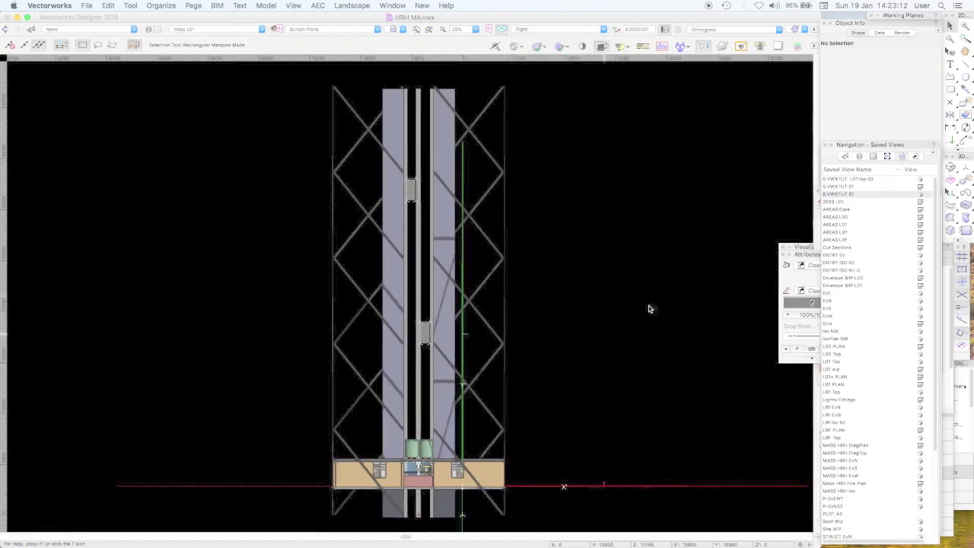
Make Mass L02+ the active layer and show only the active layer
click(859, 156)
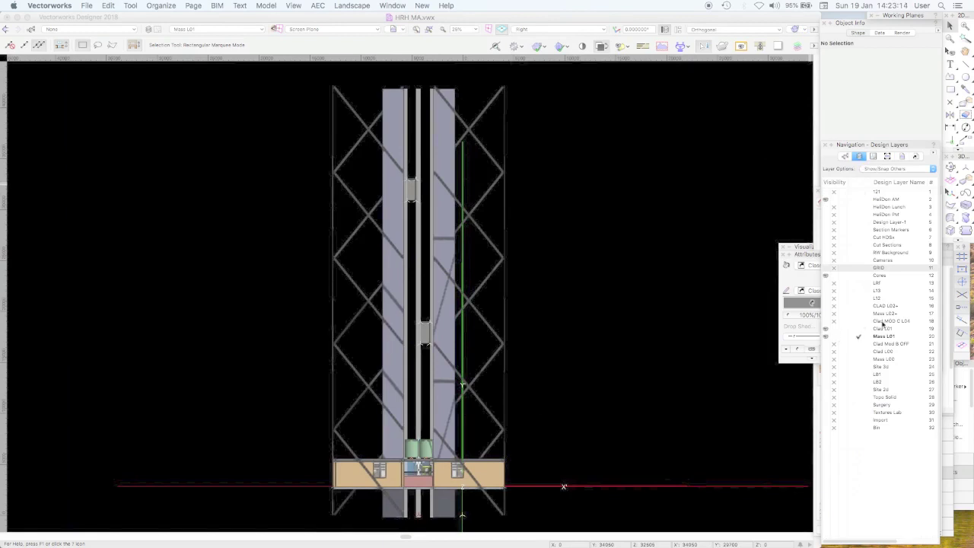
click(827, 312)
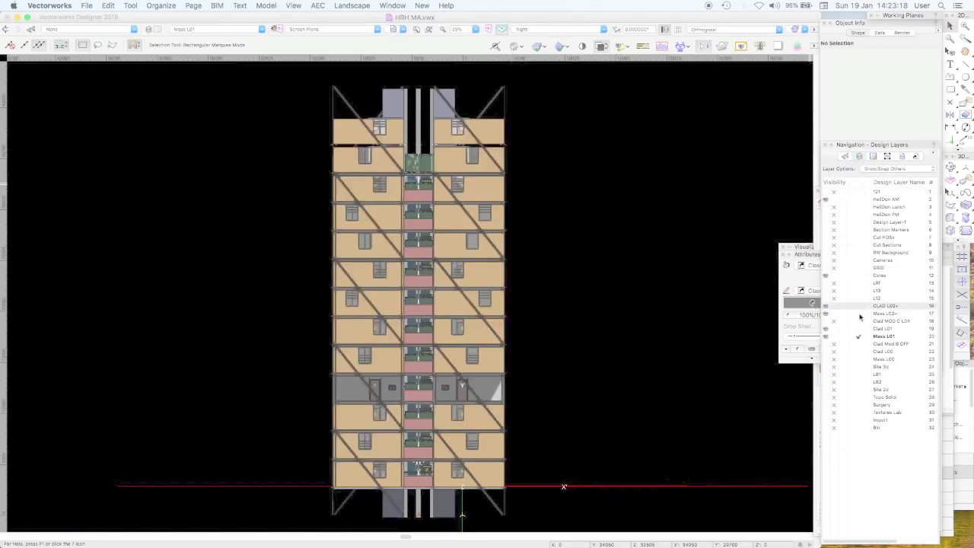
click(859, 313)
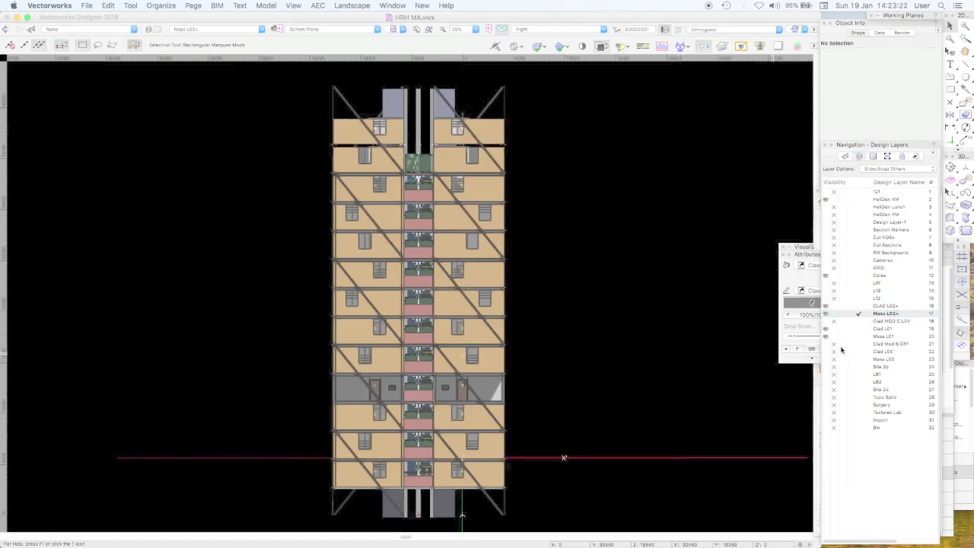
click(833, 321)
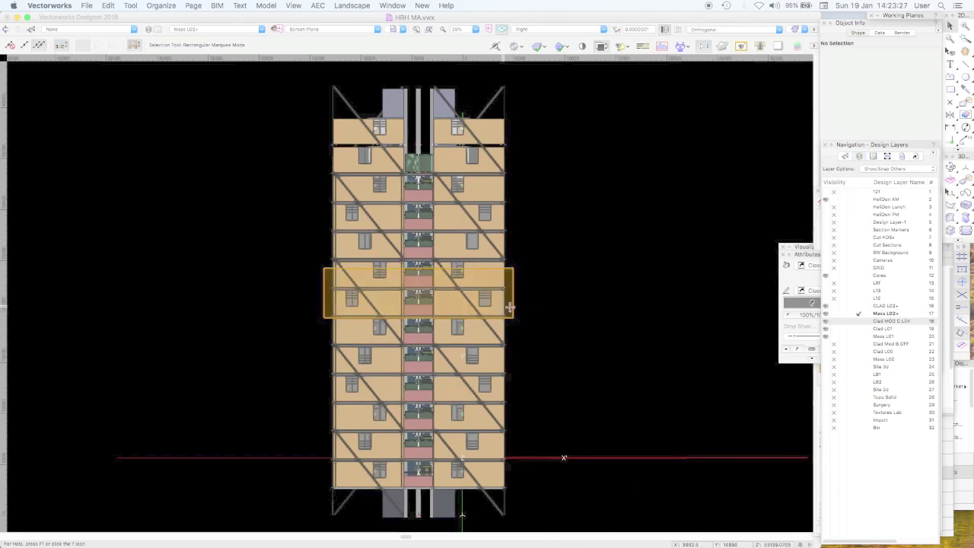
click(510, 307)
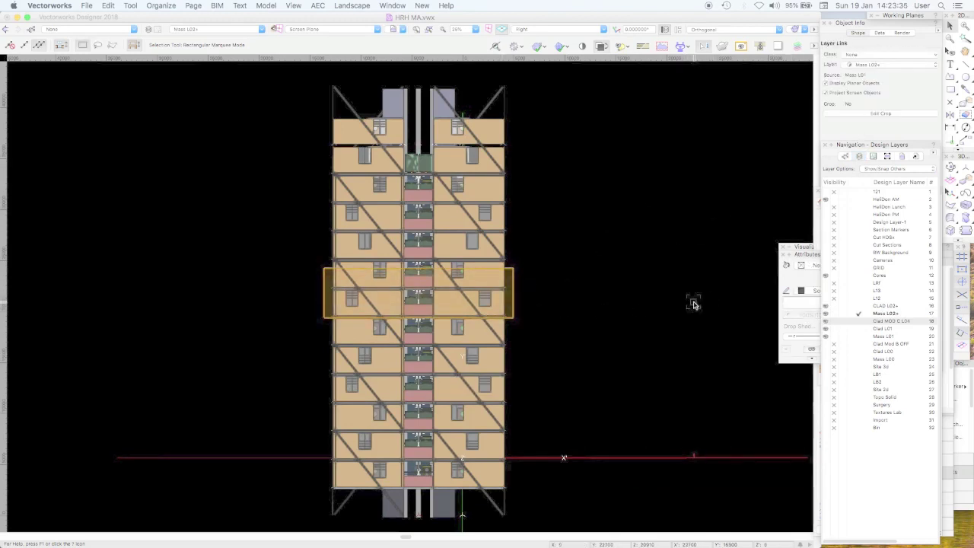
key(super+alt+a)
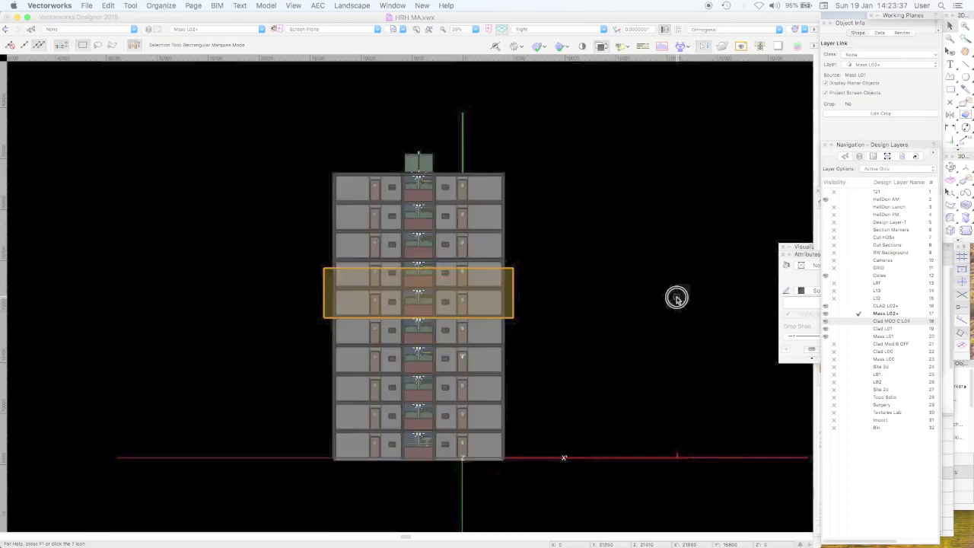
click(677, 298)
Turn on visibility of the Light Source class
click(844, 156)
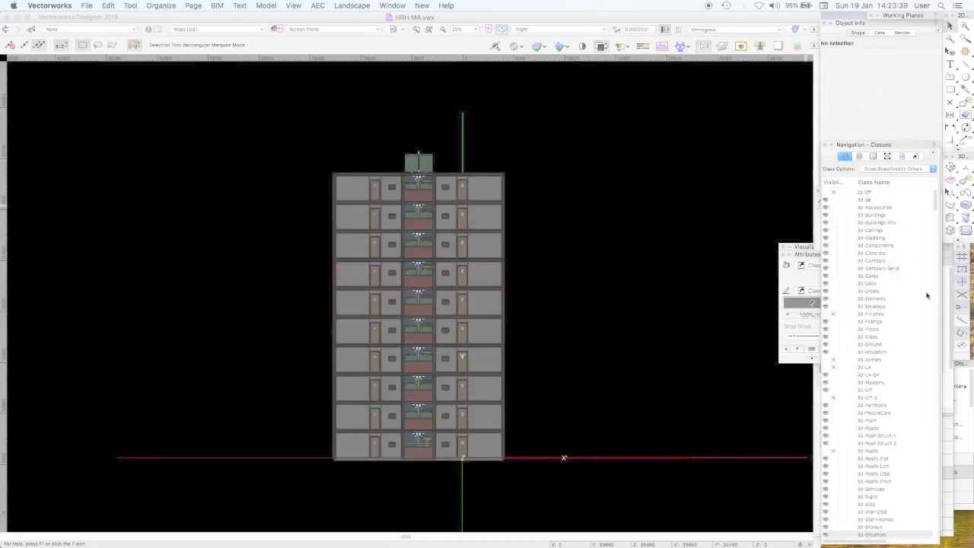
drag(935, 302, 937, 383)
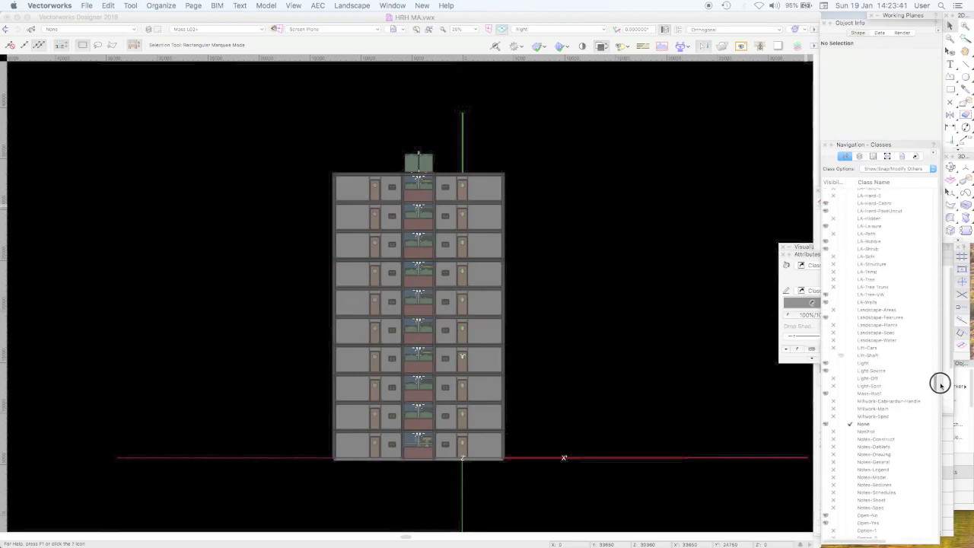
click(834, 371)
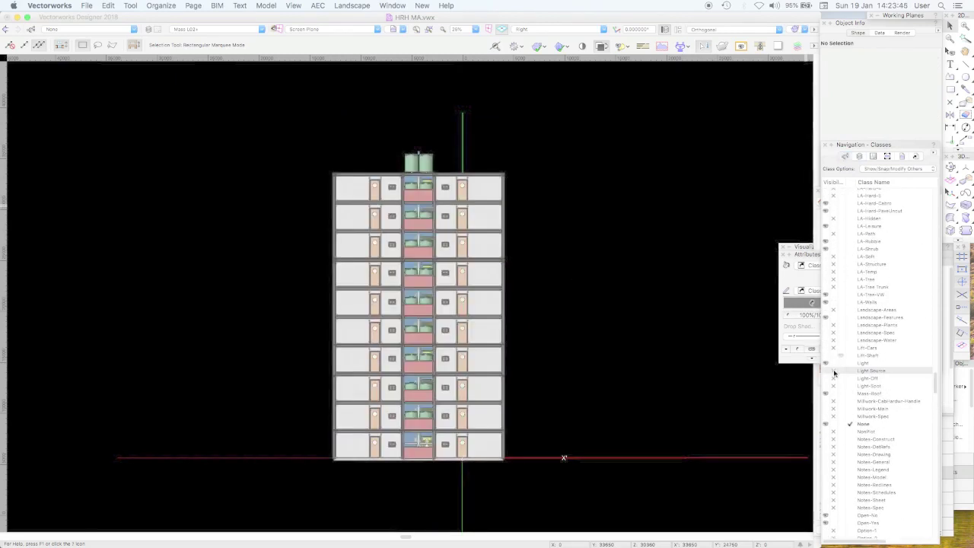
click(512, 220)
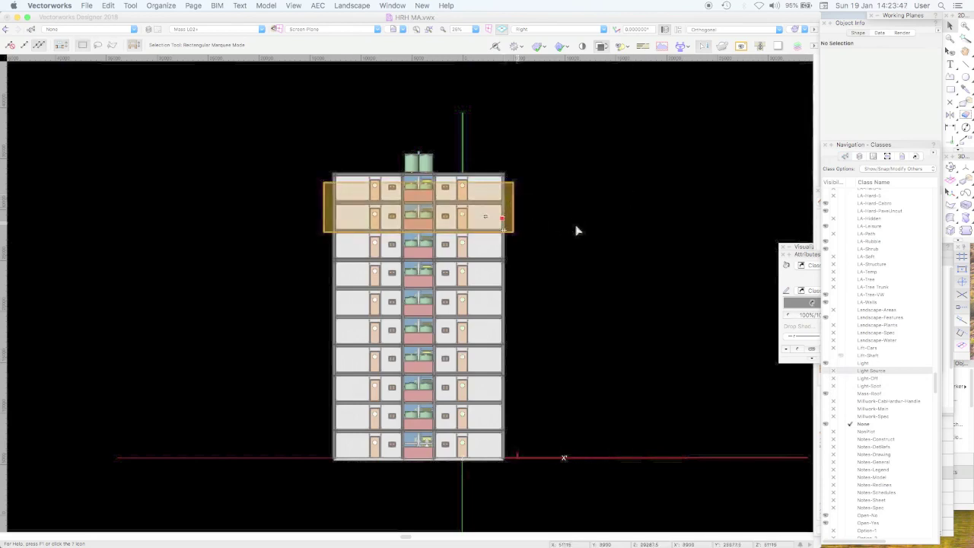
click(859, 156)
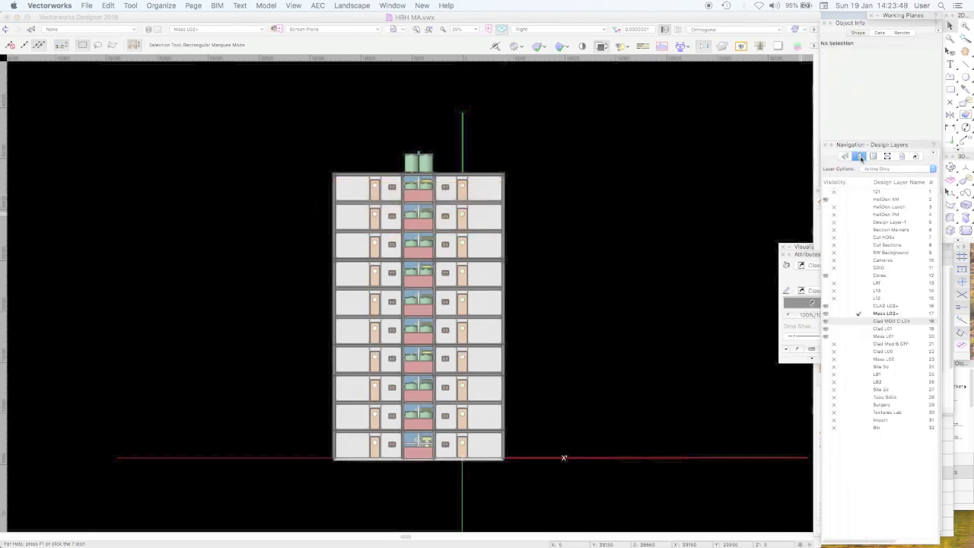
key(super+shift+o)
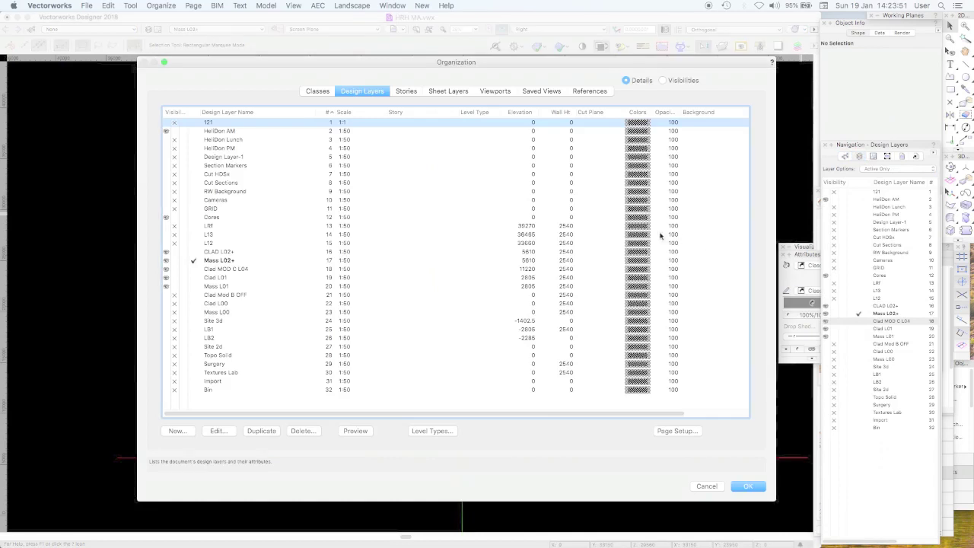
click(253, 263)
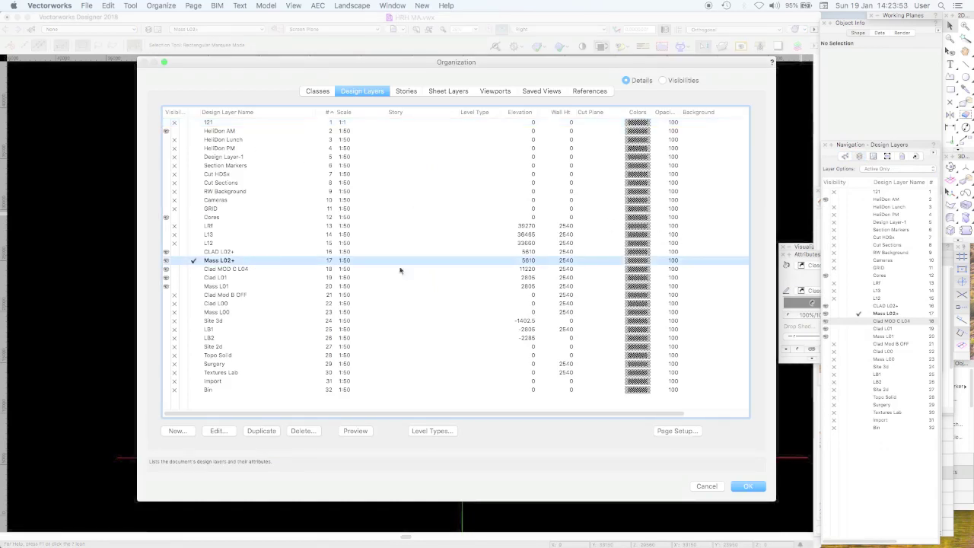
click(232, 277)
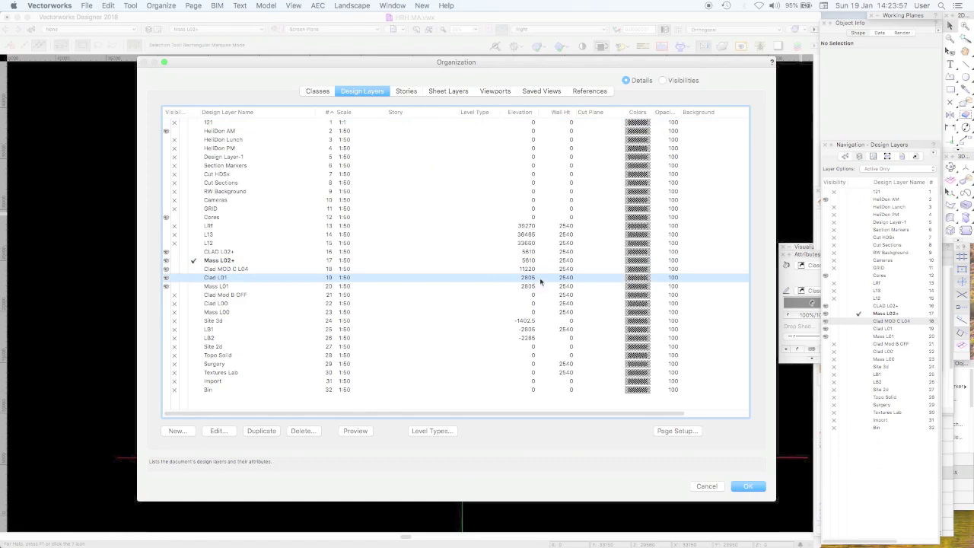
click(707, 486)
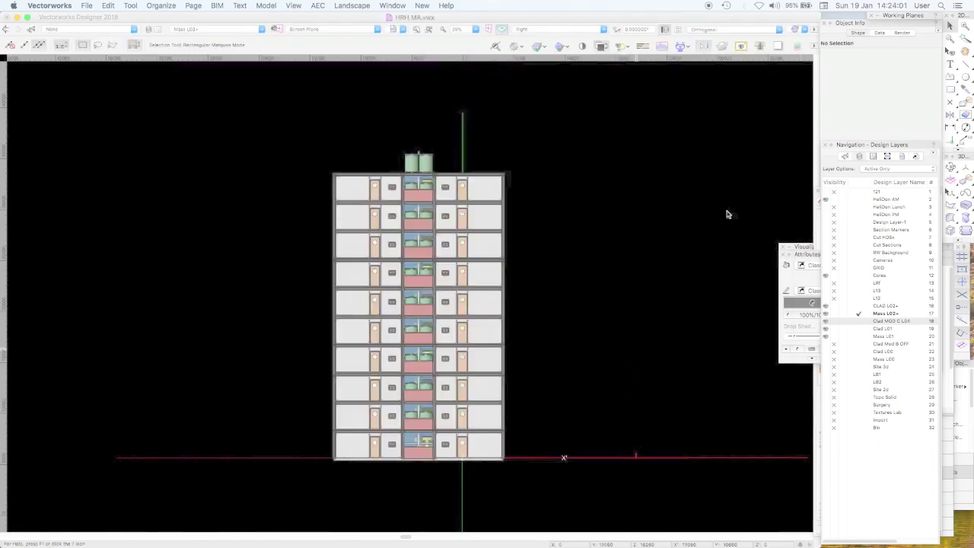
Render the elevation in Wireframe and zoom in on the middle window and door
click(797, 31)
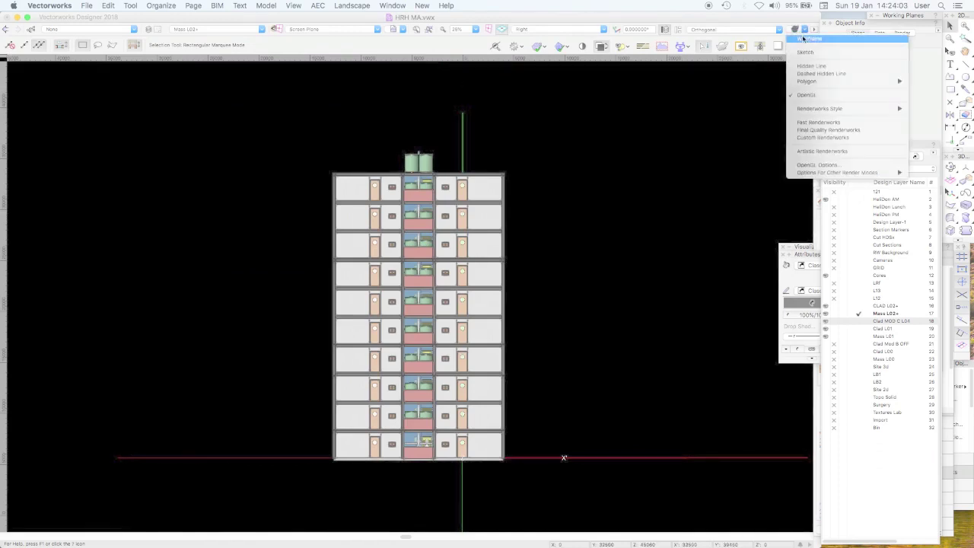
click(808, 38)
key(c)
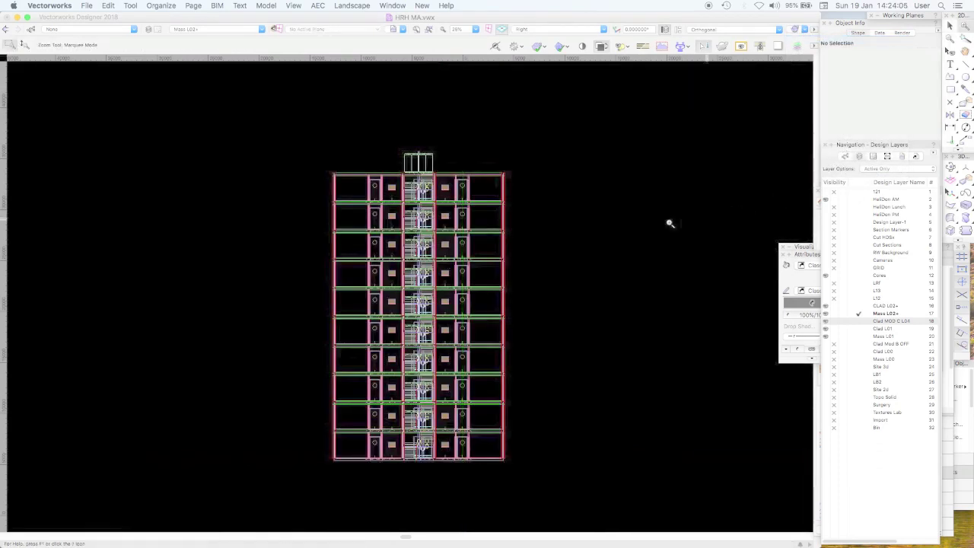
drag(556, 232, 440, 331)
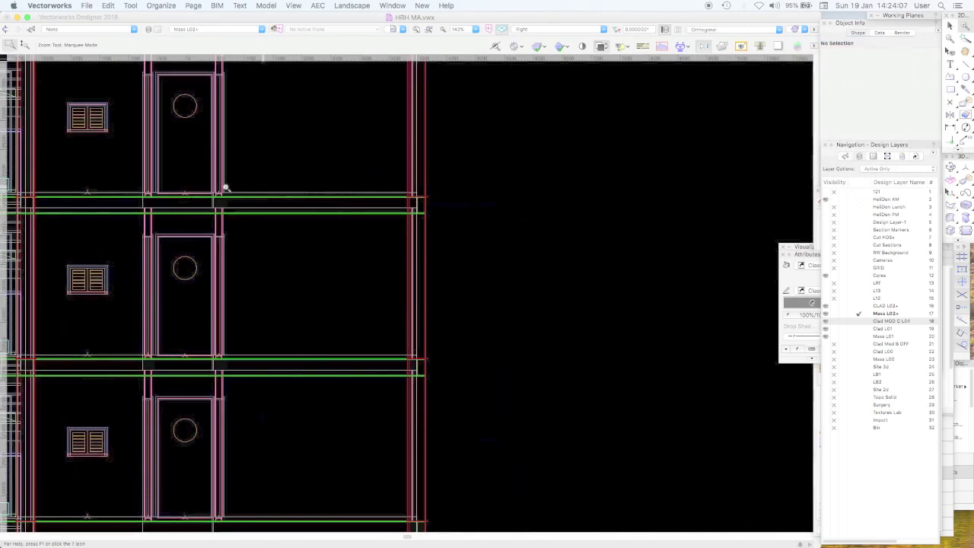
drag(100, 181, 236, 463)
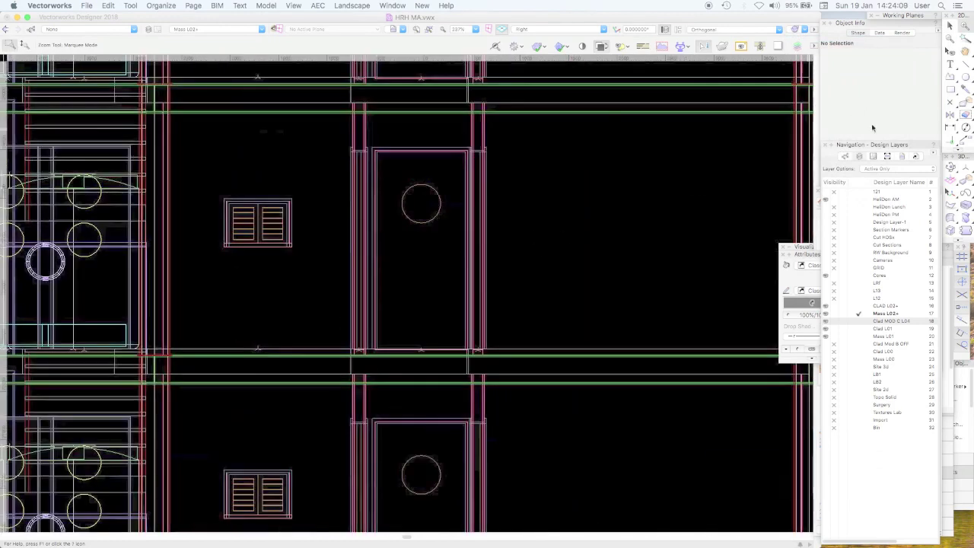
Make Guides the active class and start a rectangle at the upper window's corner
click(844, 156)
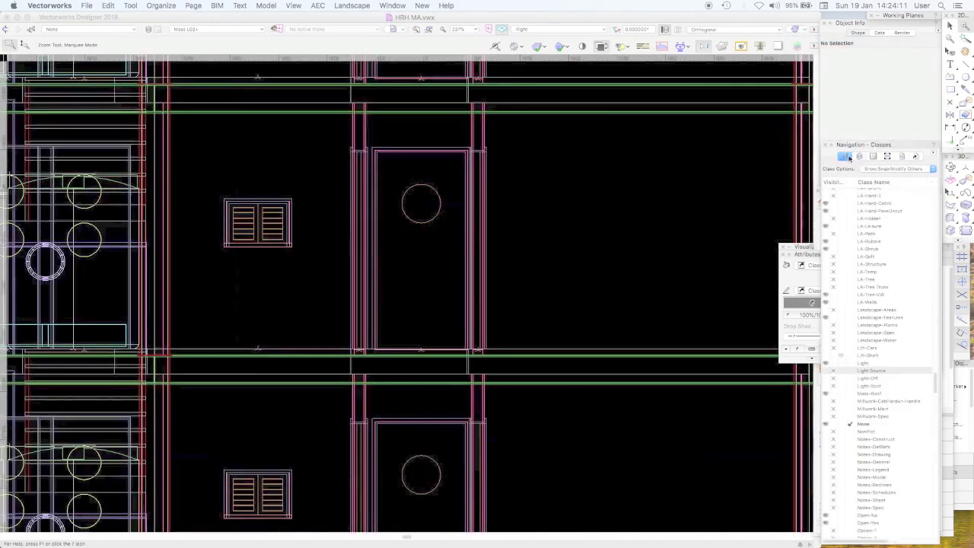
click(935, 346)
drag(935, 346, 935, 355)
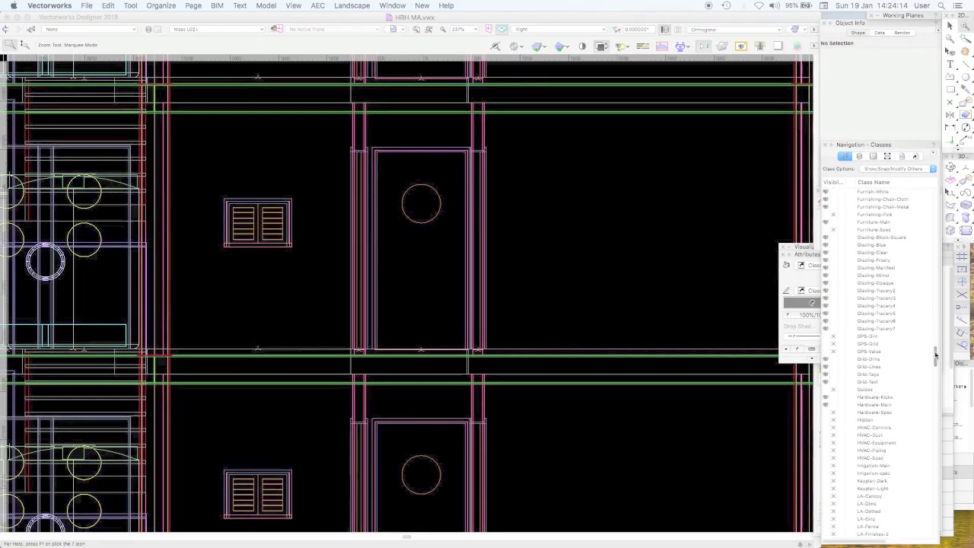
click(851, 390)
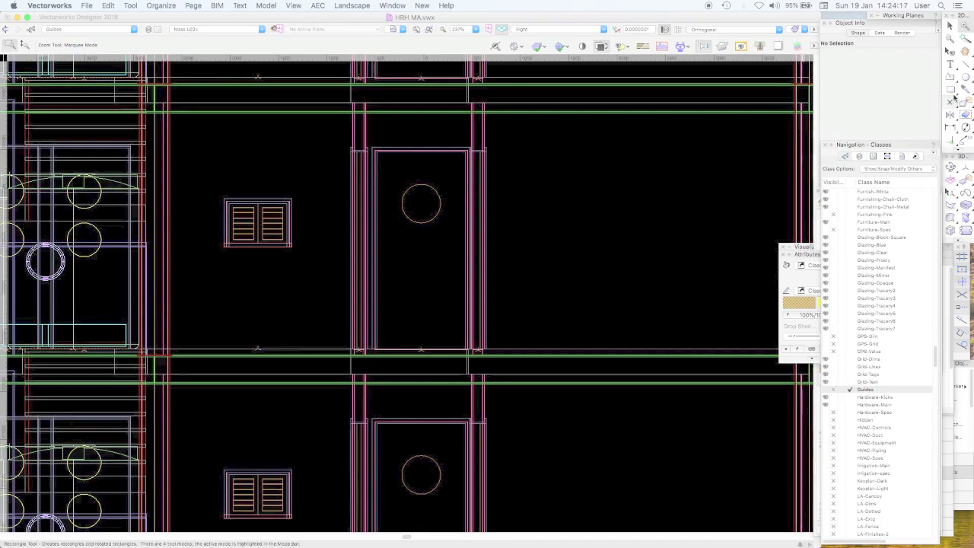
click(950, 89)
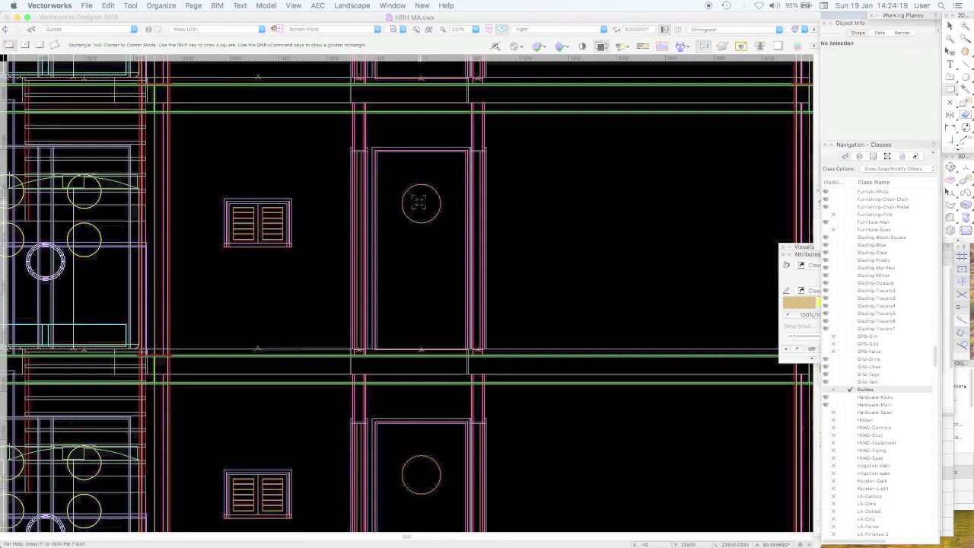
click(291, 247)
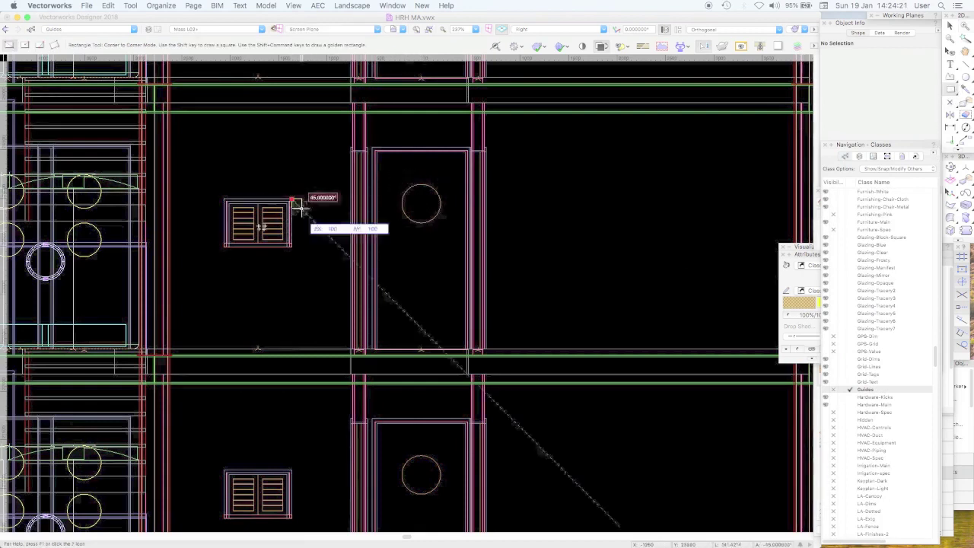
Finish the 180 by 2805 guide rectangle at the lower window, then switch to Top/Plan
click(292, 472)
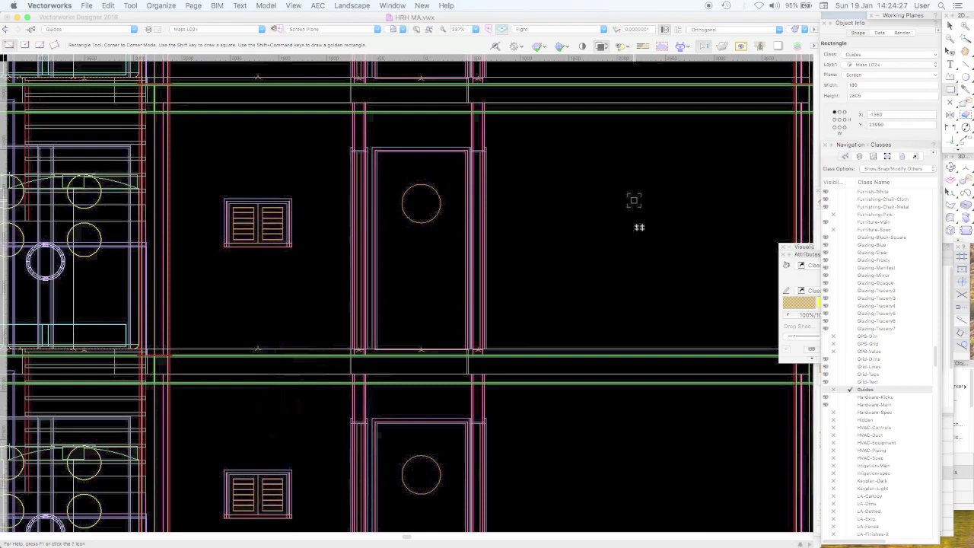
key(x)
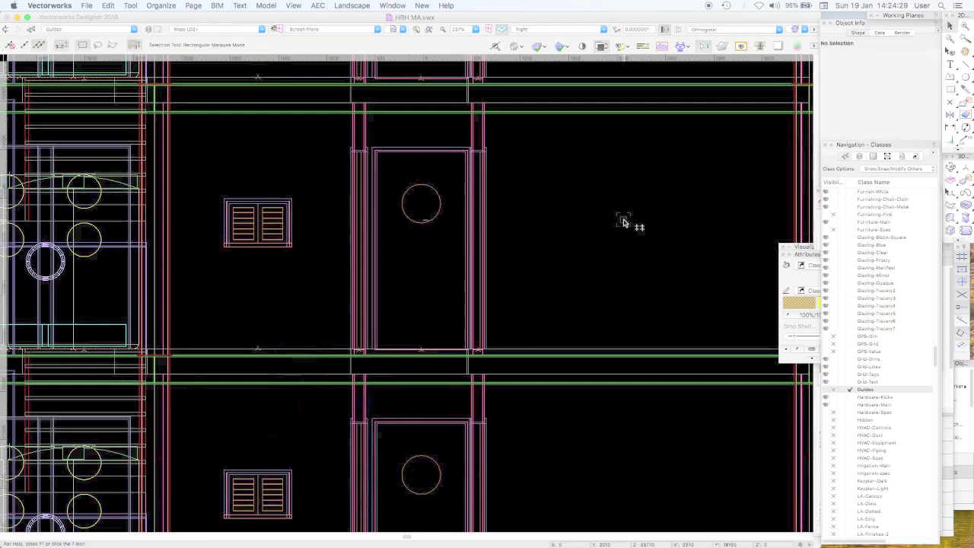
key(super+5)
click(860, 156)
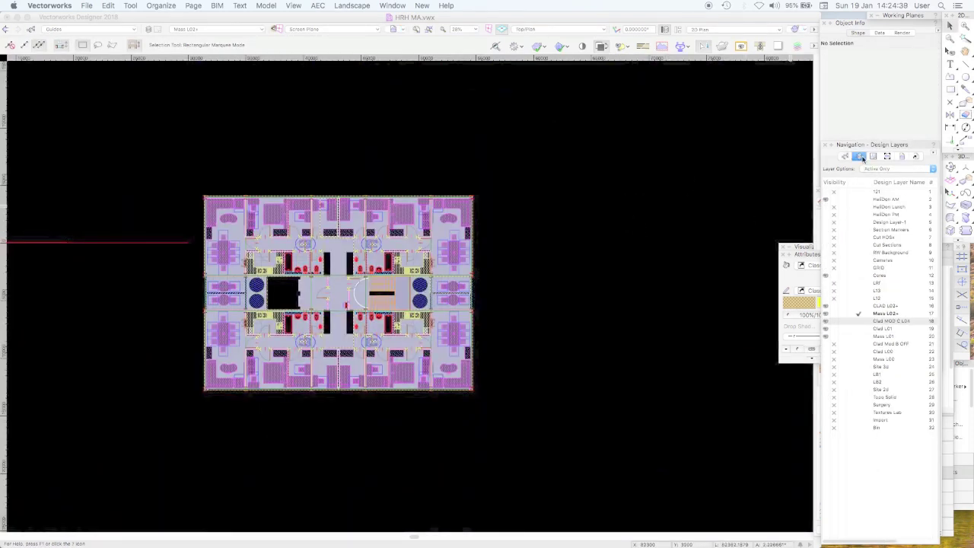
key(super+shift+o)
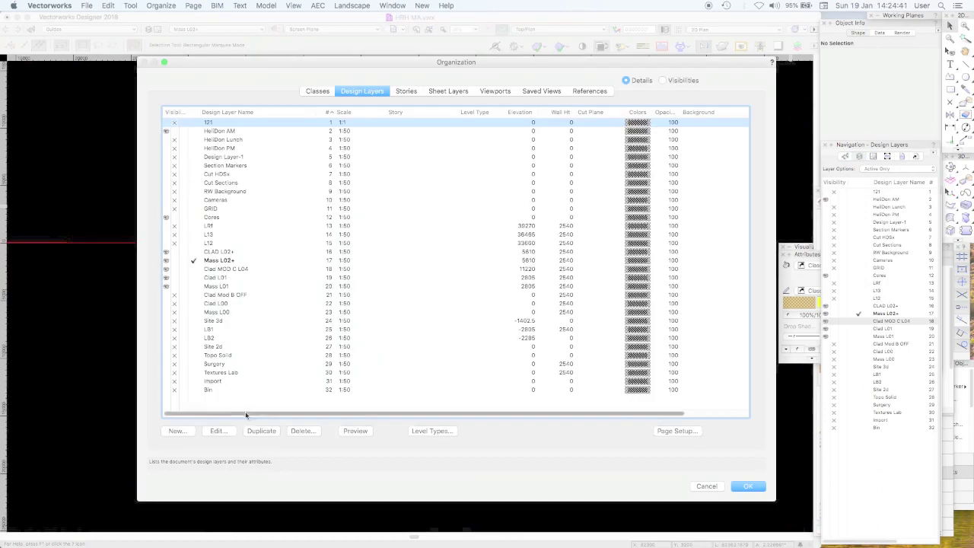
Create a design layer named TEST LINKS with elevation 5610
click(177, 431)
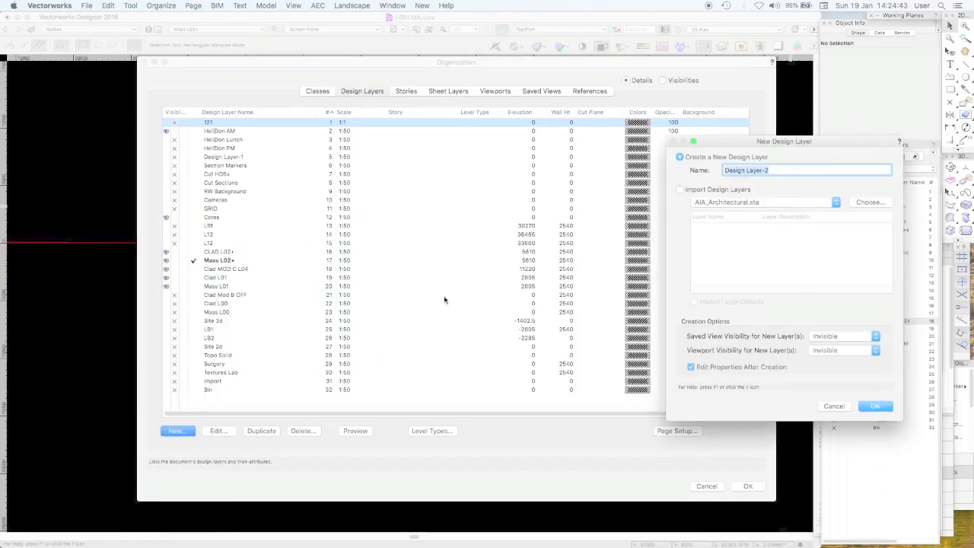
text(TEST LINKS)
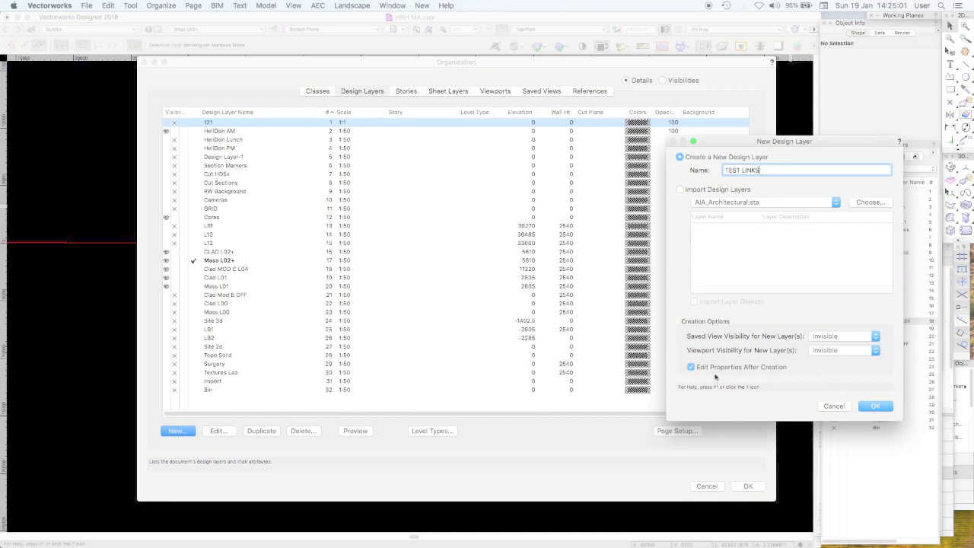
click(871, 406)
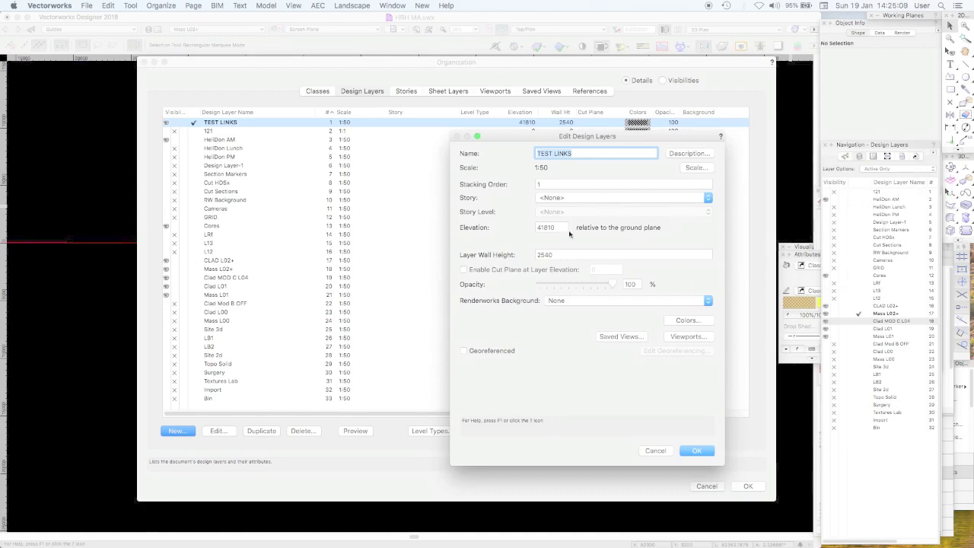
drag(517, 137, 669, 138)
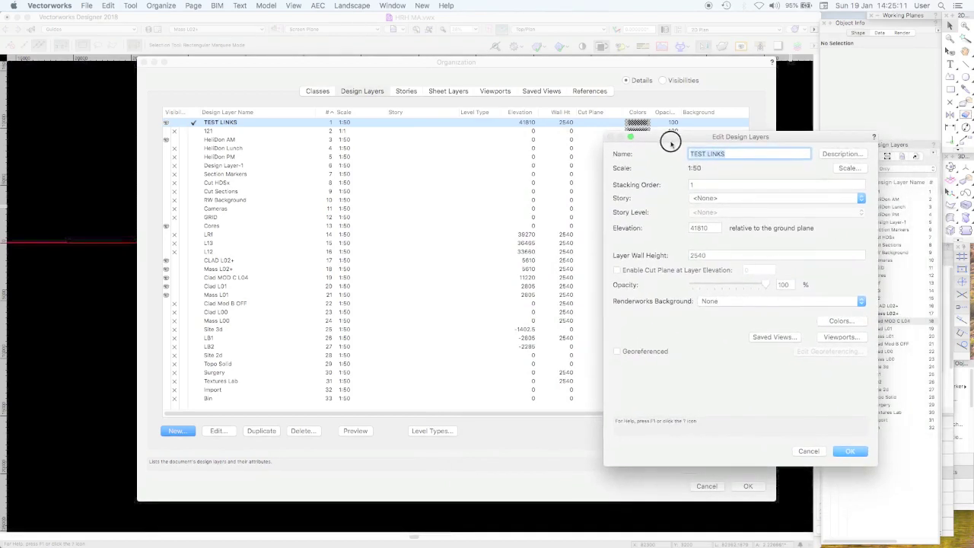
double_click(712, 228)
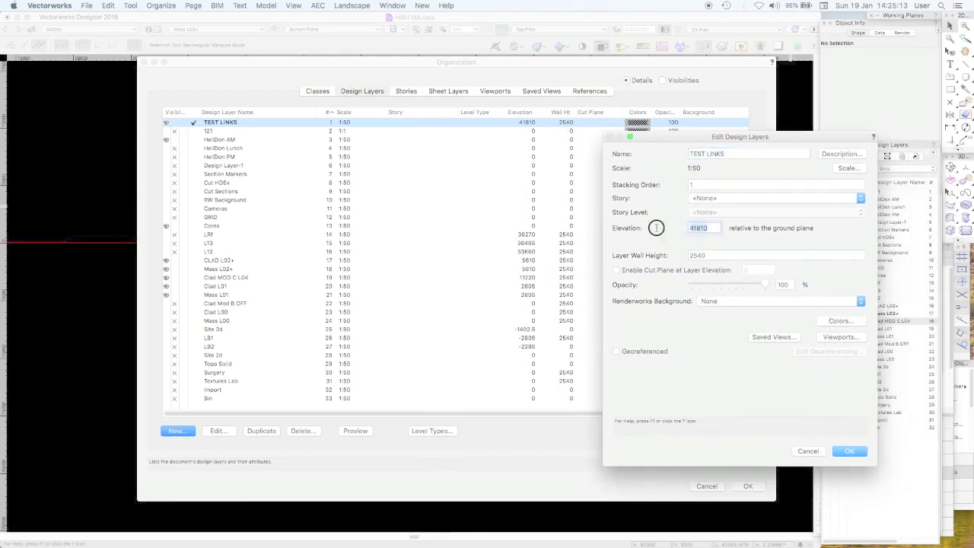
text(56)
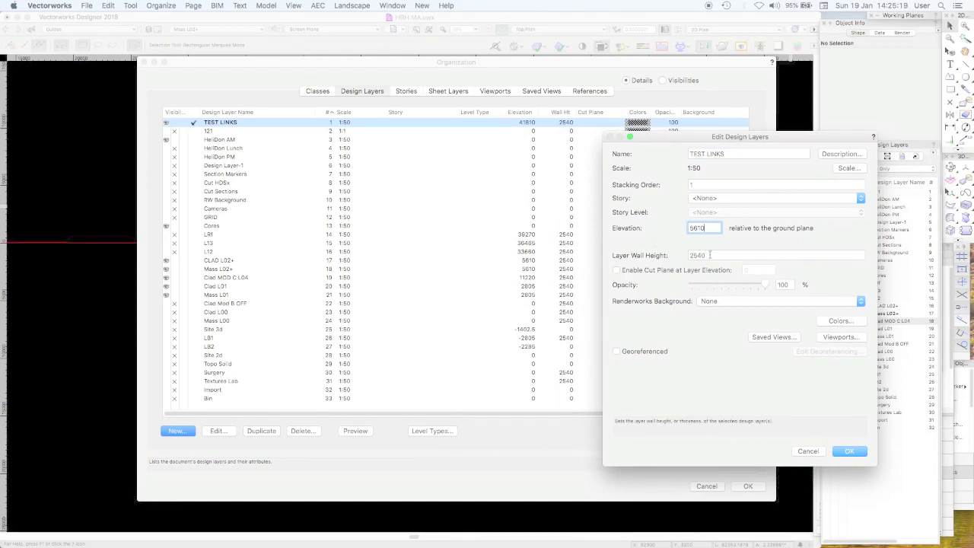
click(849, 450)
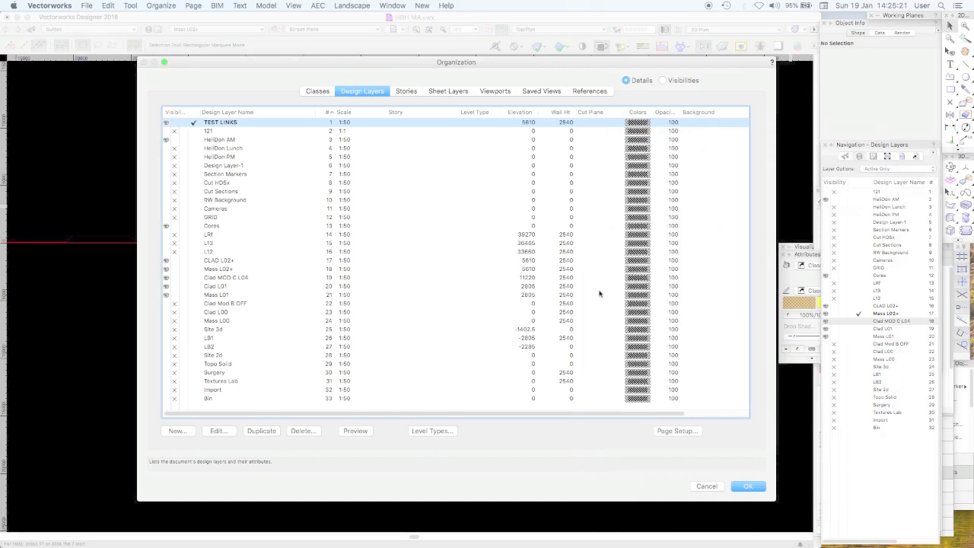
Close the Organization dialog and make None the active class
click(748, 486)
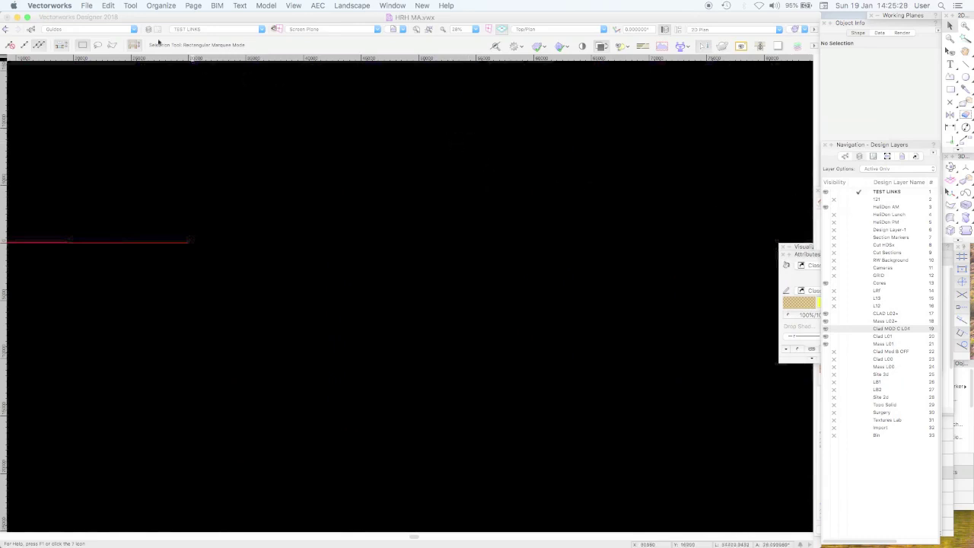
click(837, 539)
click(845, 156)
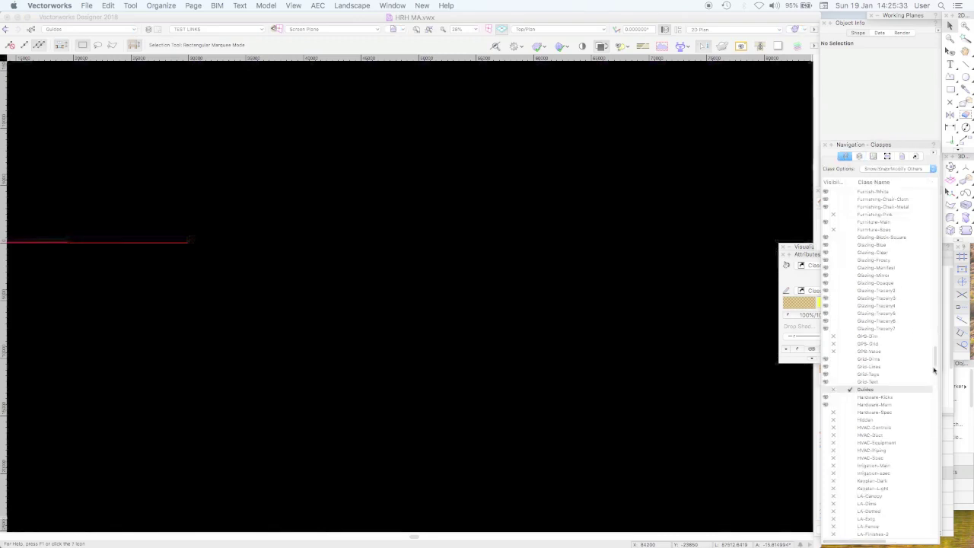
scroll(936, 378, down, 5)
scroll(935, 381, down, 5)
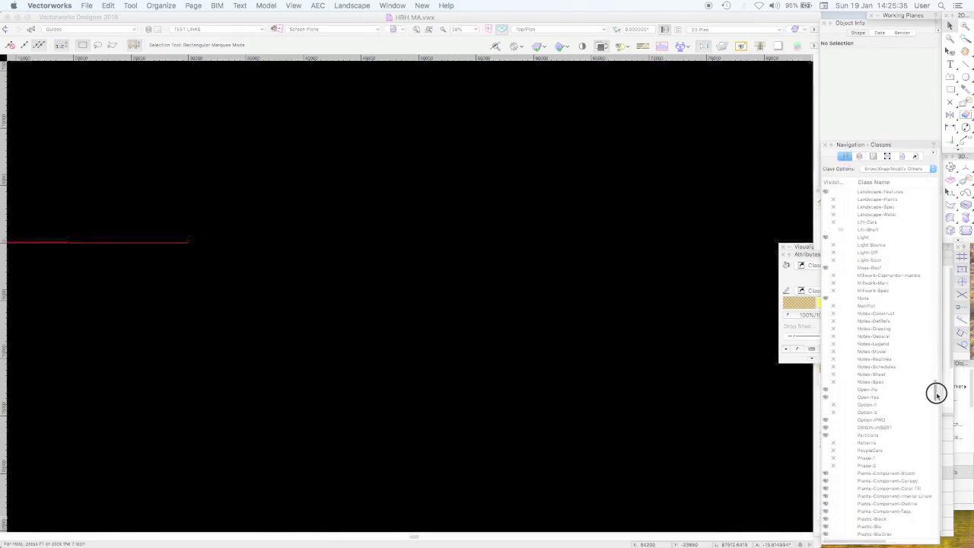
click(852, 299)
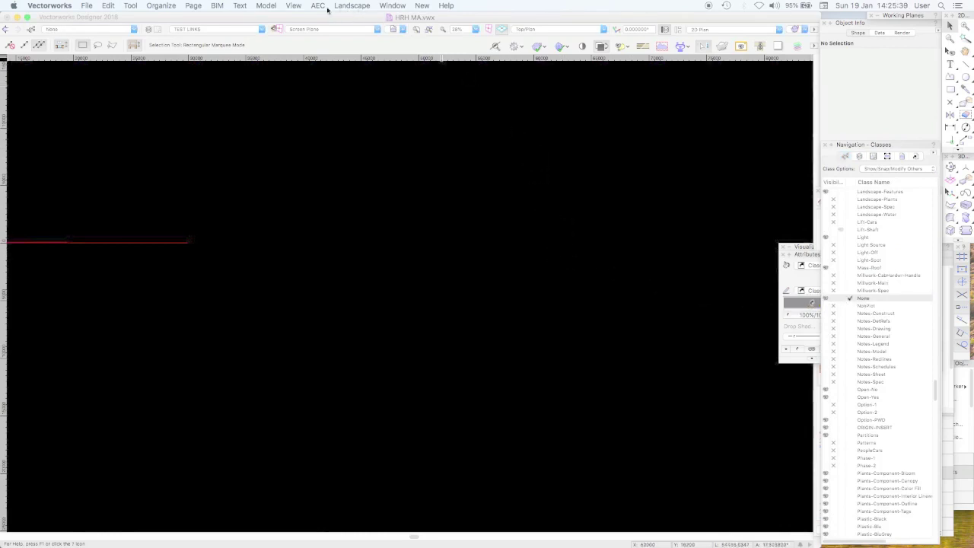
Start Create Layer Link from the View menu, then cancel it
click(298, 6)
click(324, 95)
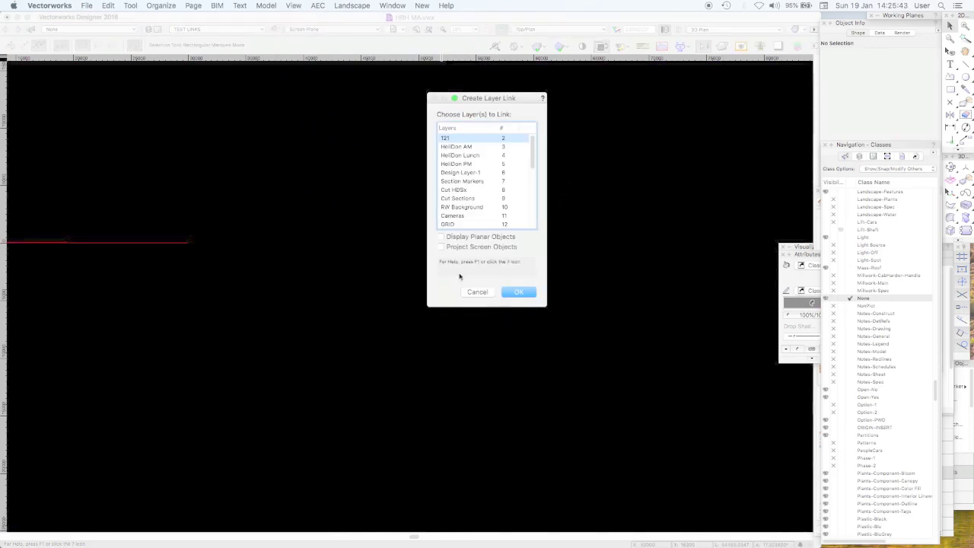
click(476, 291)
Create a layer link in TEST LINKS to the Mass L01 and Clad L01 layers
click(297, 5)
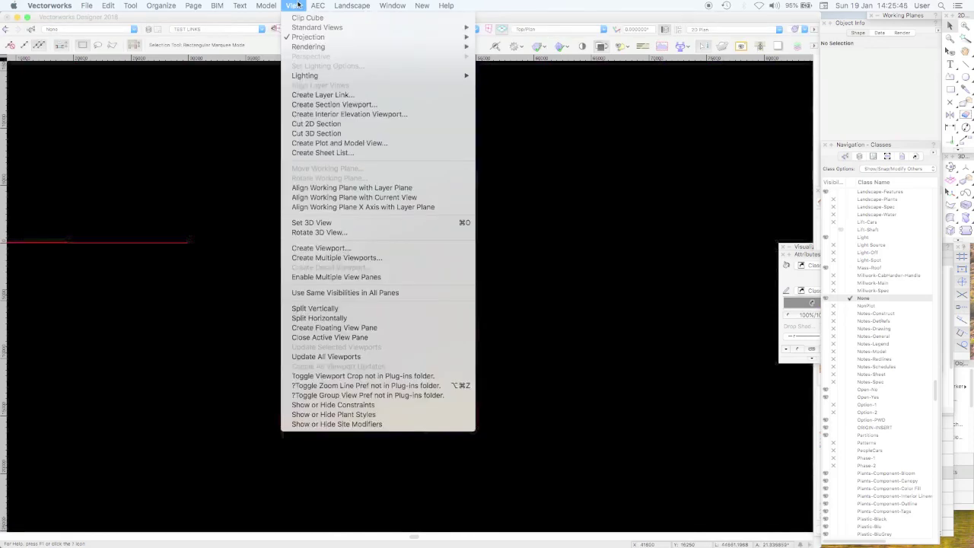
click(346, 95)
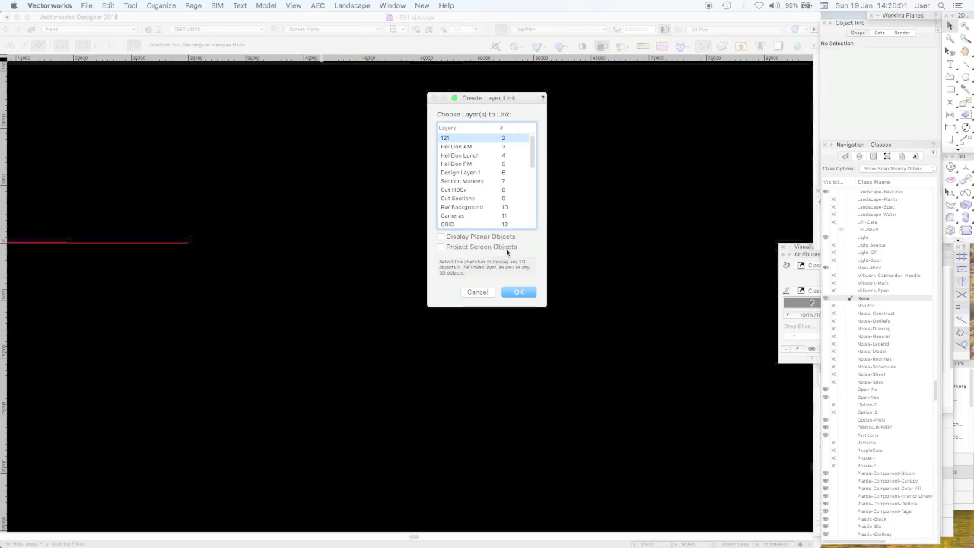
drag(534, 152, 531, 191)
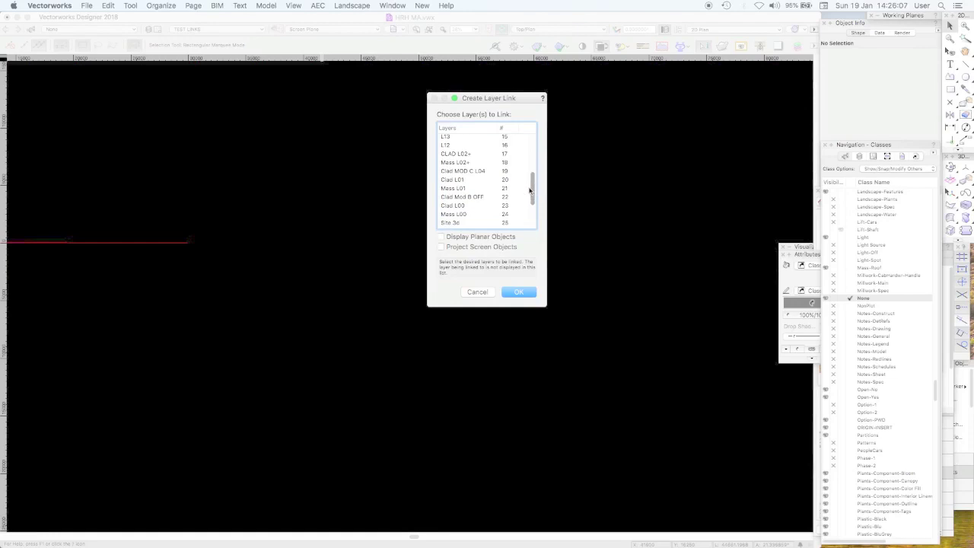
click(472, 190)
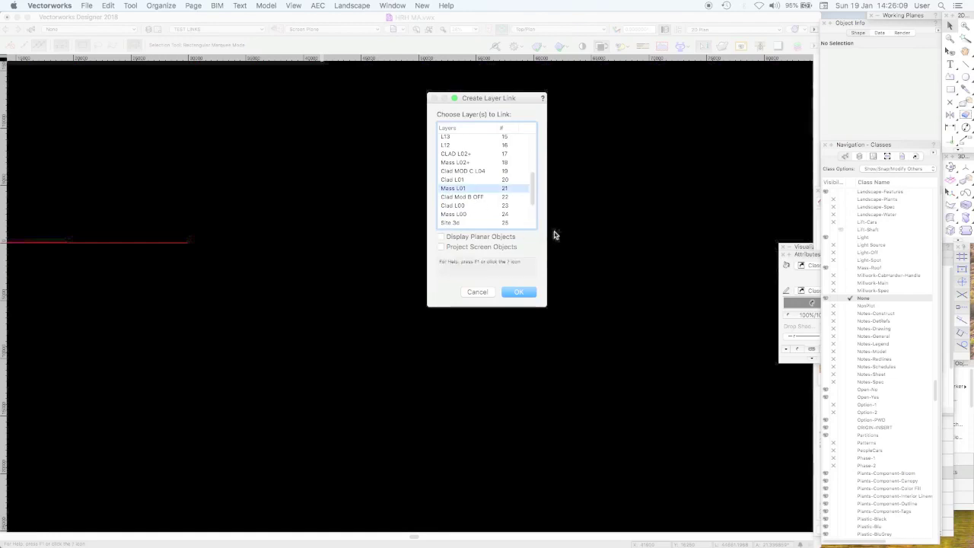
shift+click(471, 180)
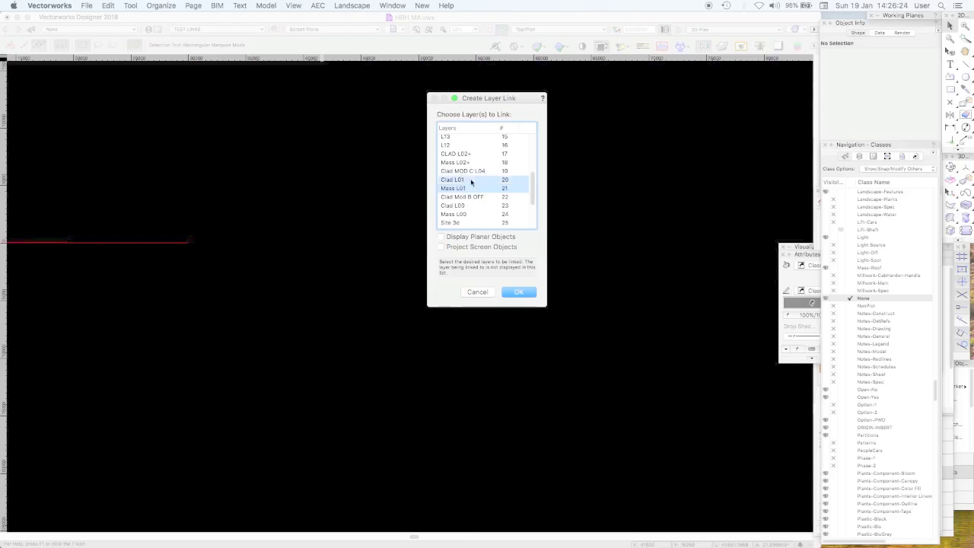
click(519, 293)
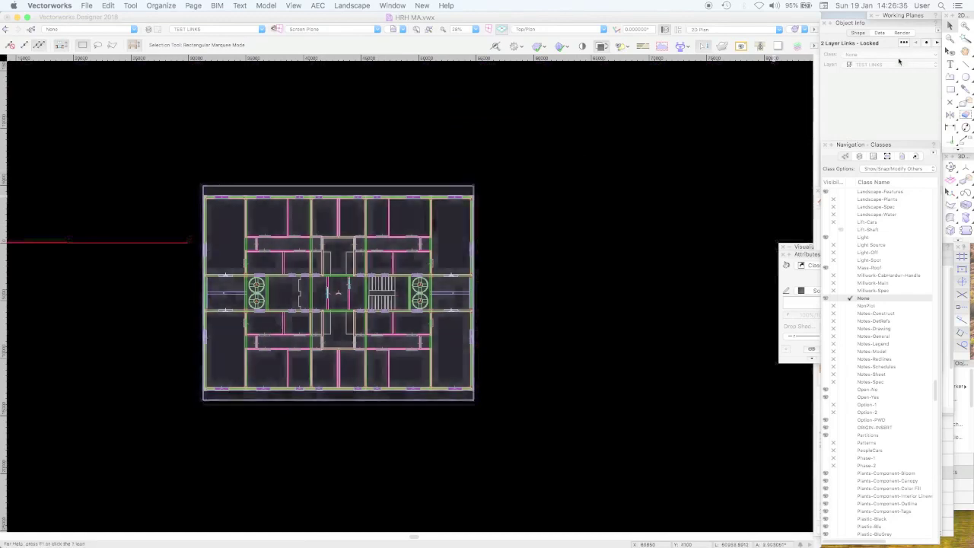
click(560, 47)
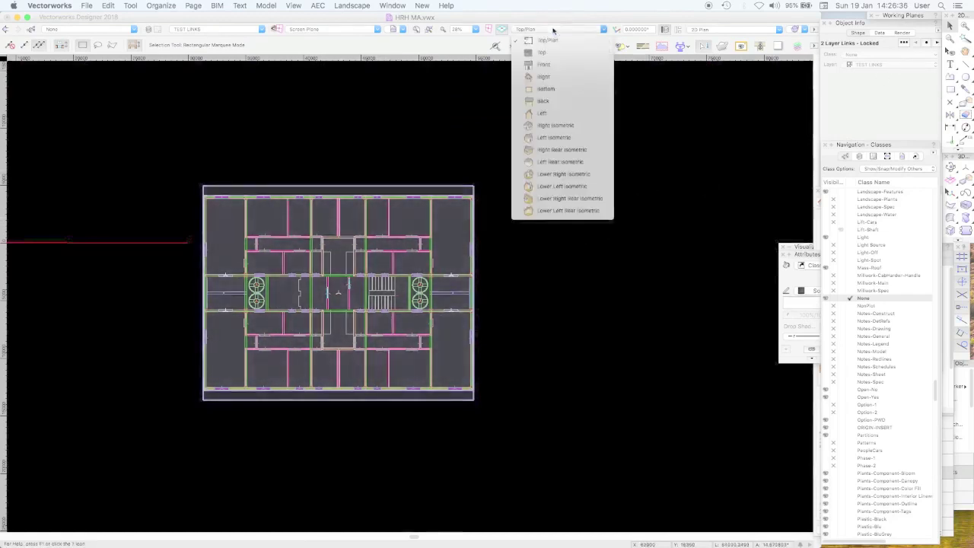
click(557, 67)
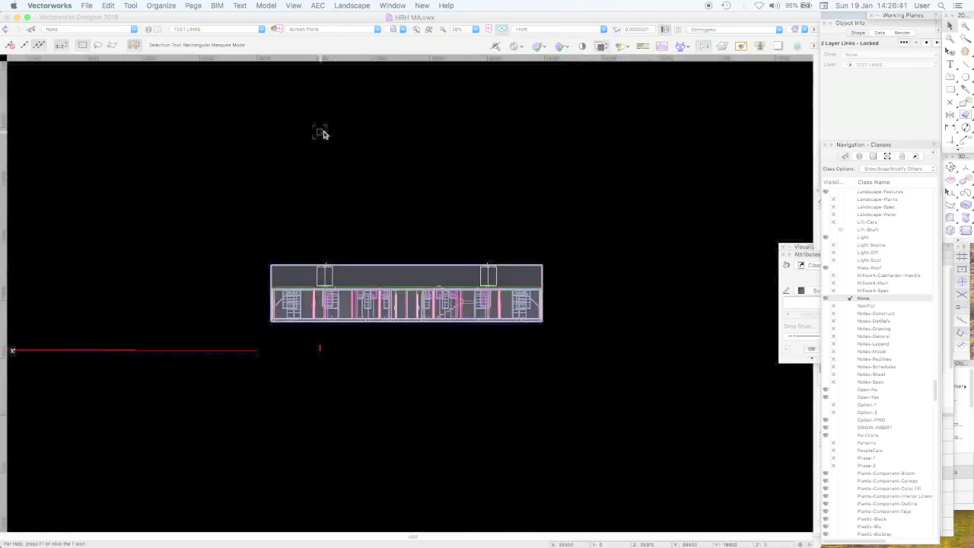
click(131, 5)
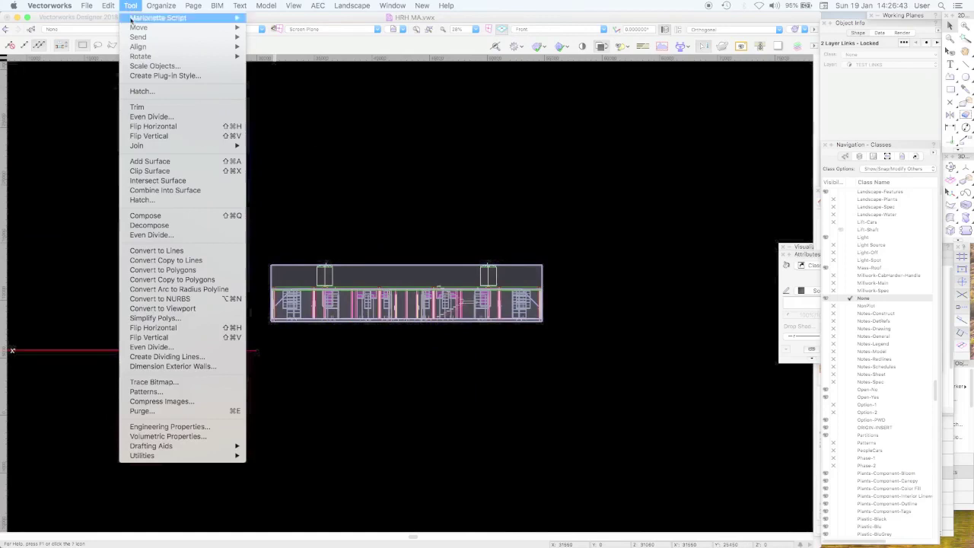
mouse_move(145, 27)
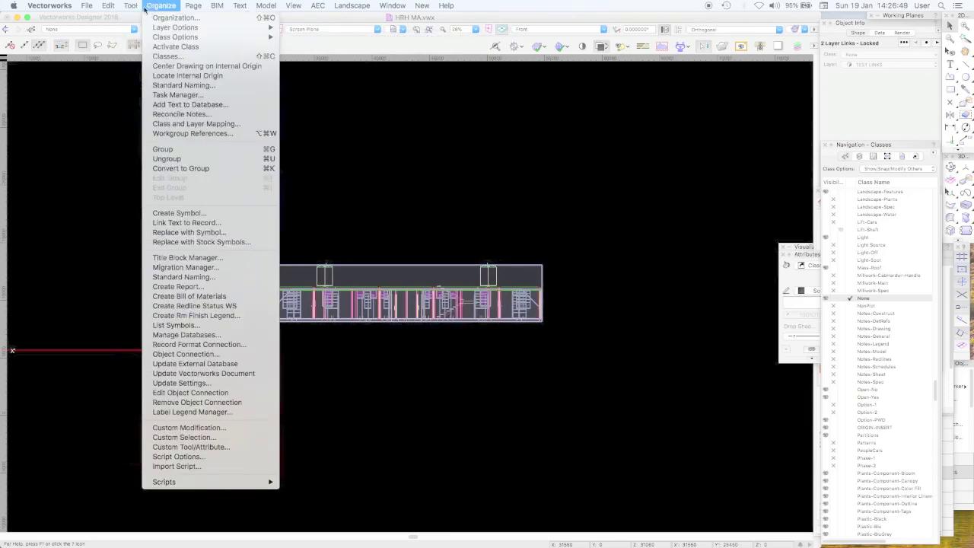
click(400, 150)
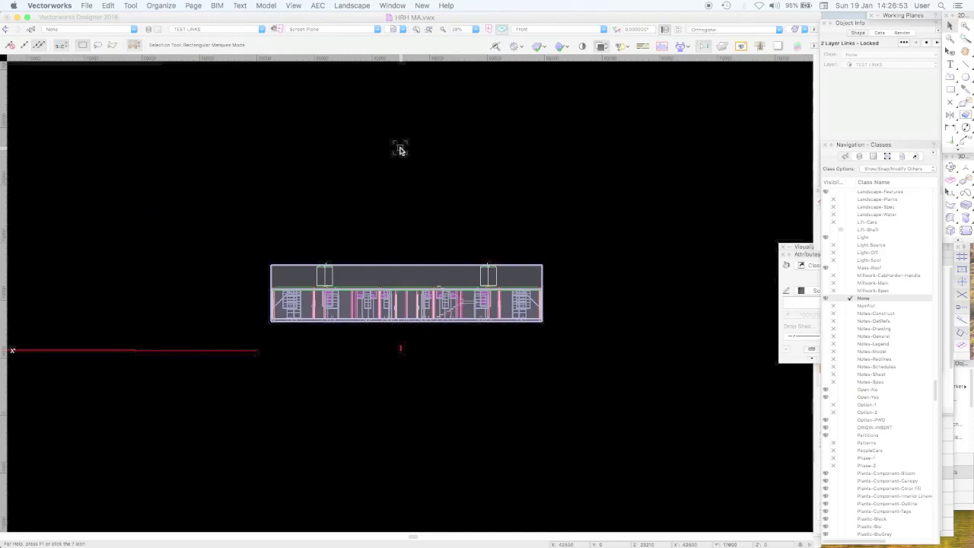
key(super+alt+m)
key(Tab)
key(Tab)
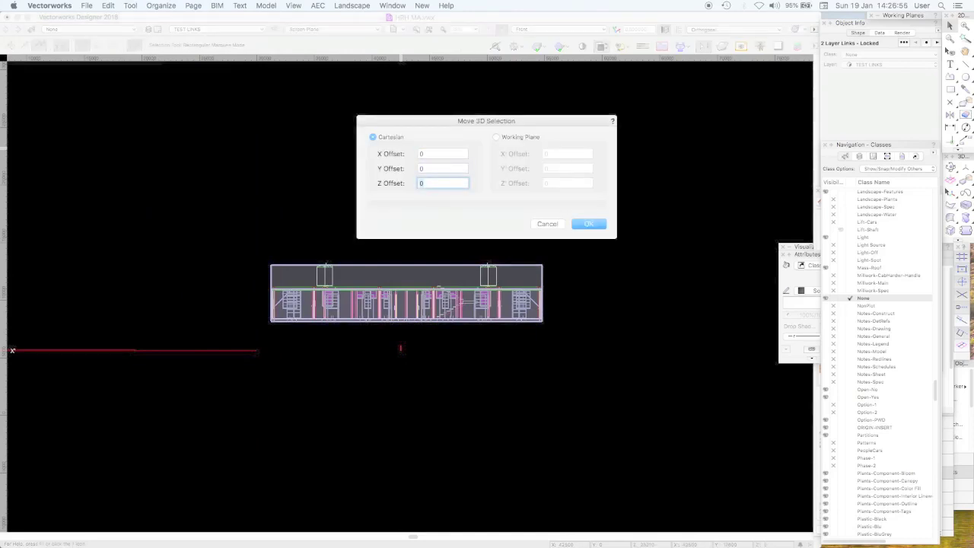
text(2805)
click(578, 223)
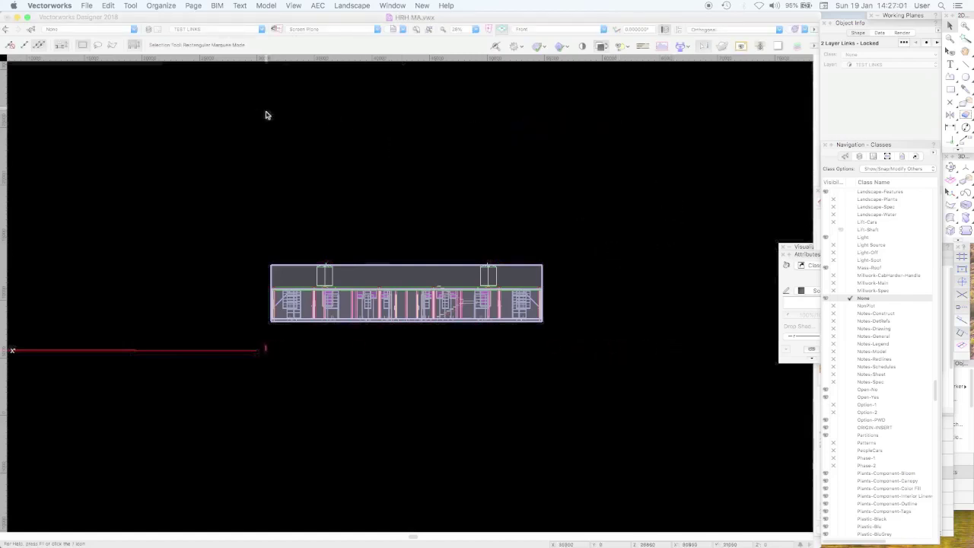
right_click(362, 279)
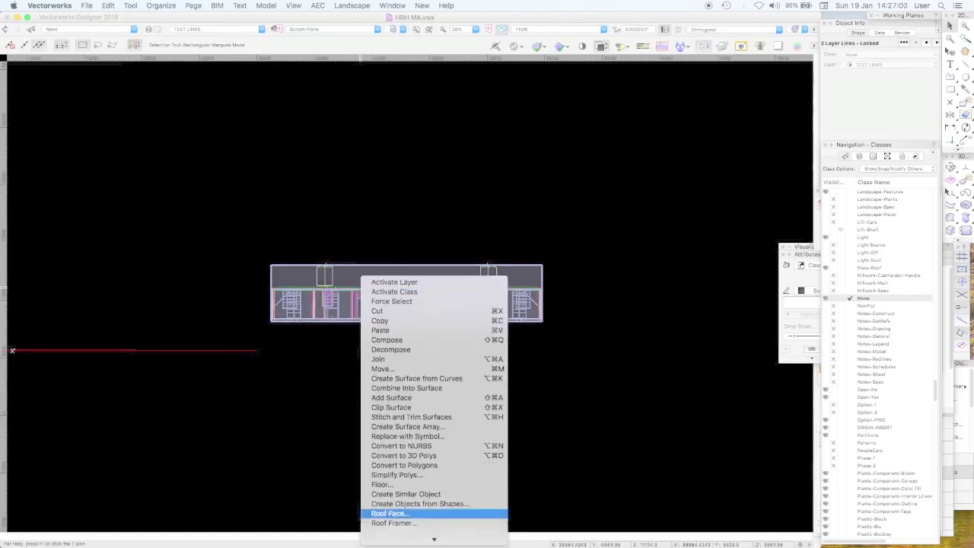
Unlock the floor elevation and raise it again with Move 3D
scroll(391, 514, down, 10)
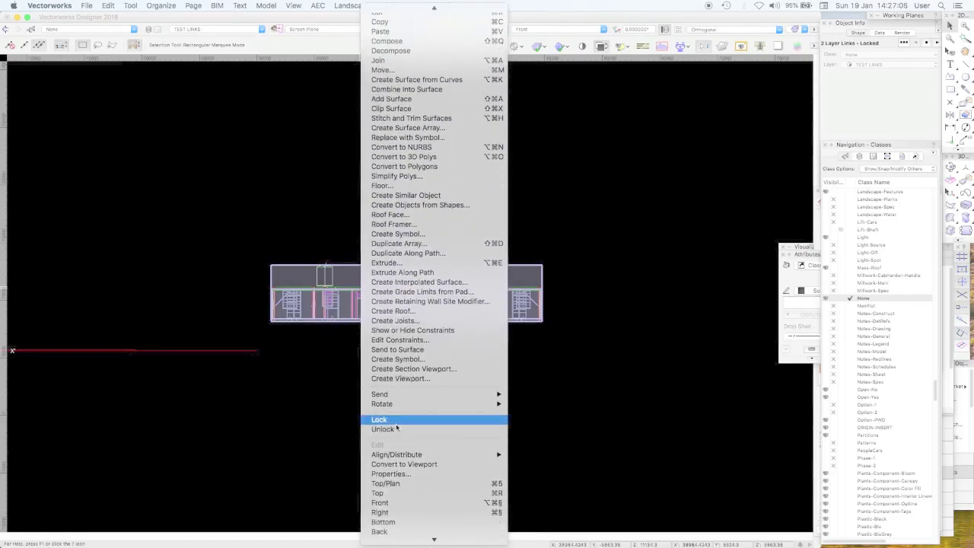
click(391, 429)
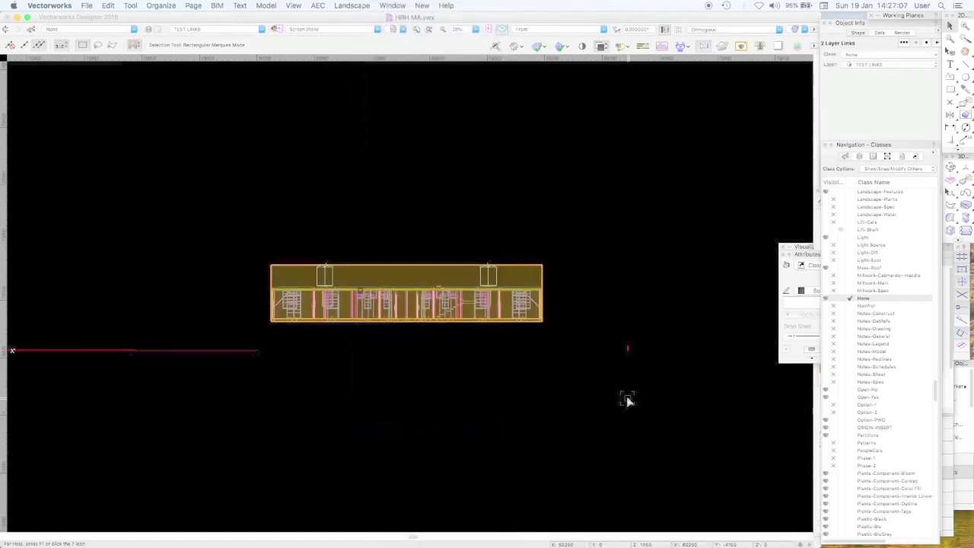
key(super+alt+m)
key(Return)
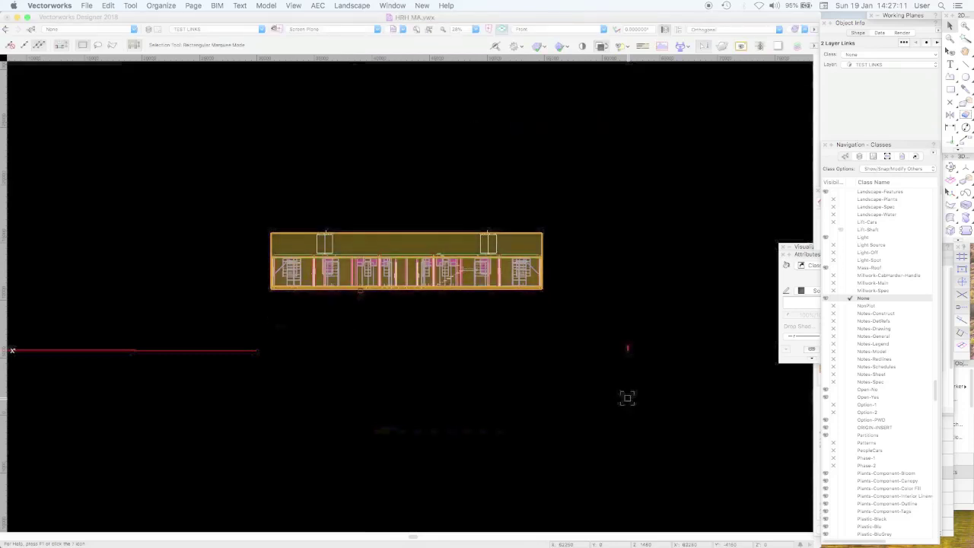
key(super+alt+d)
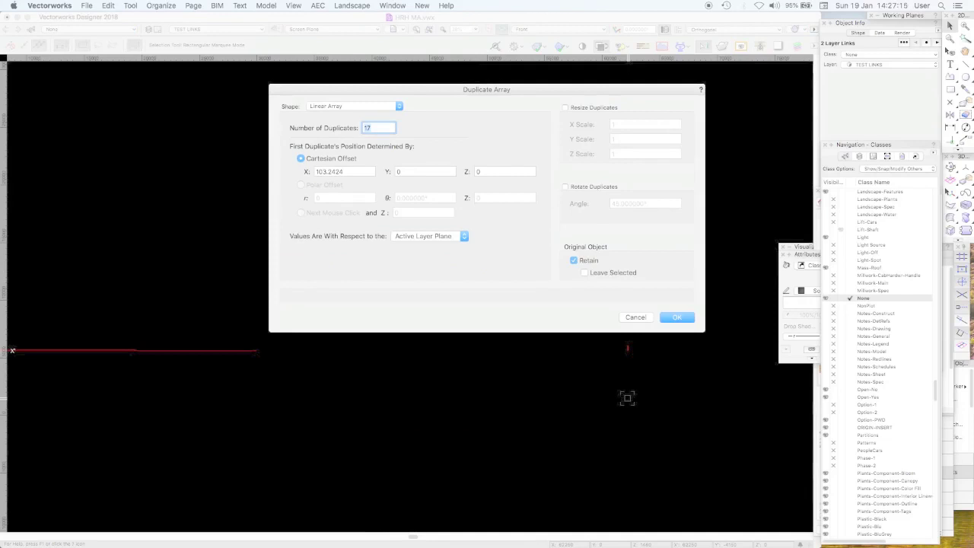
Duplicate the floor elevation as an array of 8 copies, X offset 0, Z offset 2805
text(8)
key(Tab)
text(0)
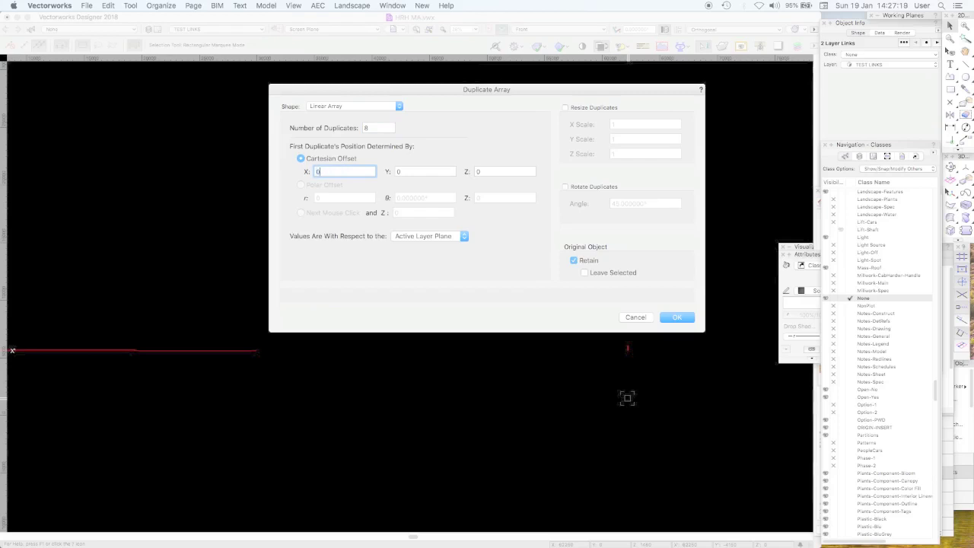
key(Tab)
key(Tab)
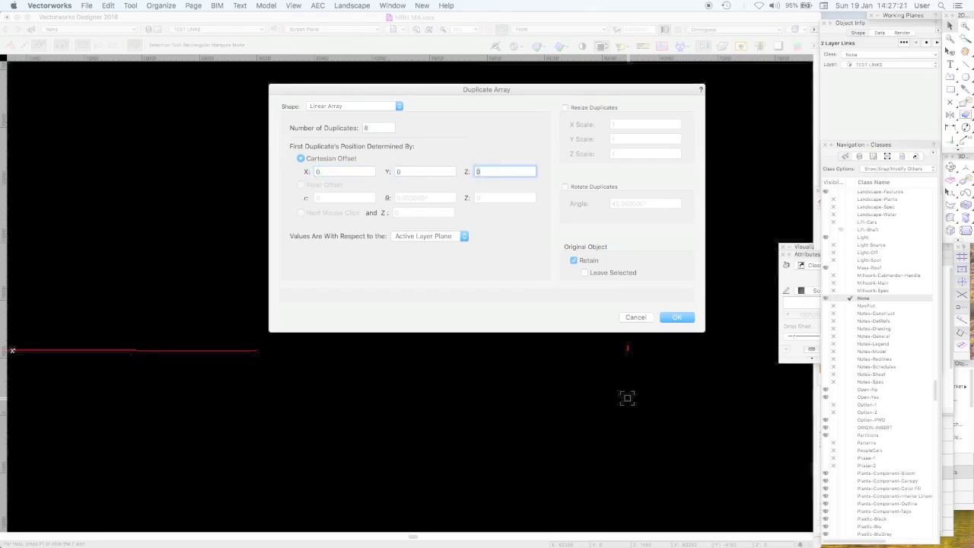
text(2805)
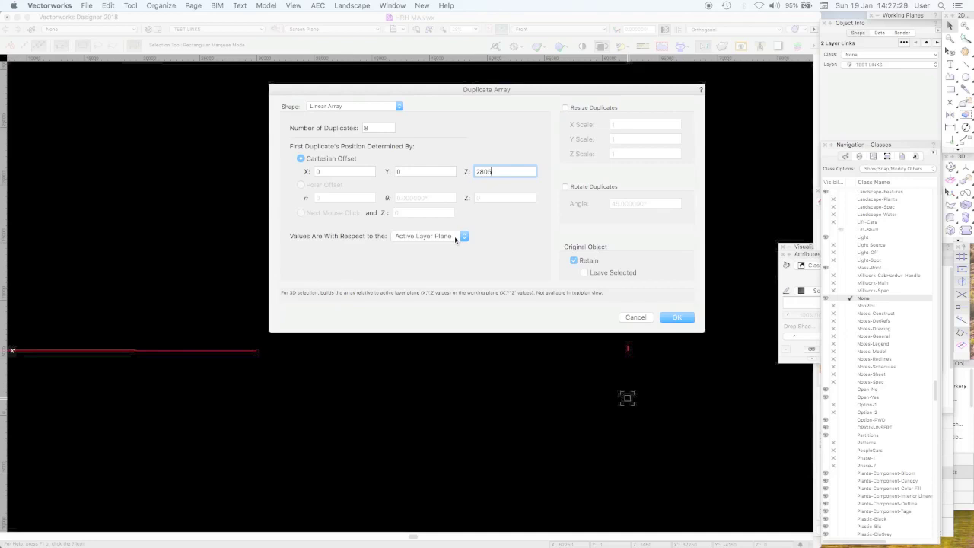
click(676, 317)
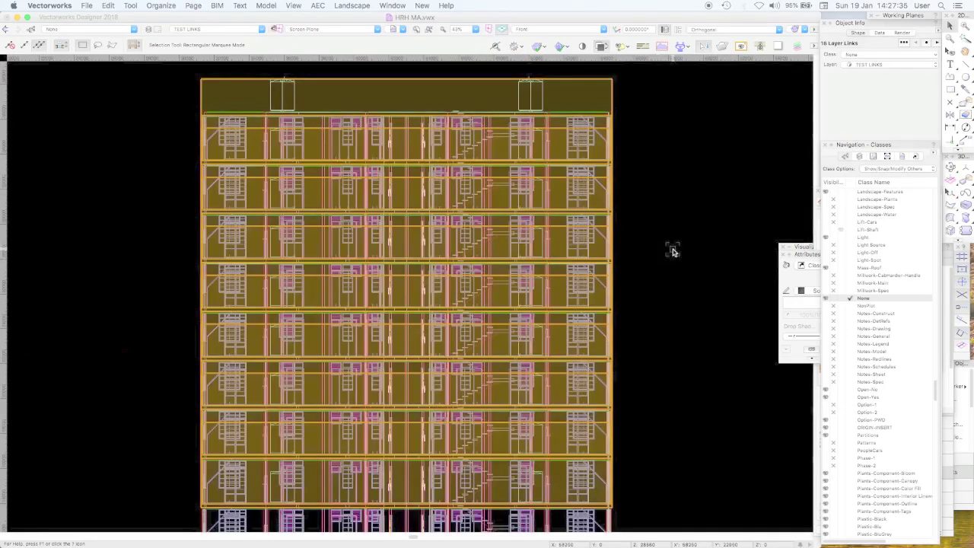
Fit and orbit the building with Flyover, return to front view, and undo the copies
key(super+6)
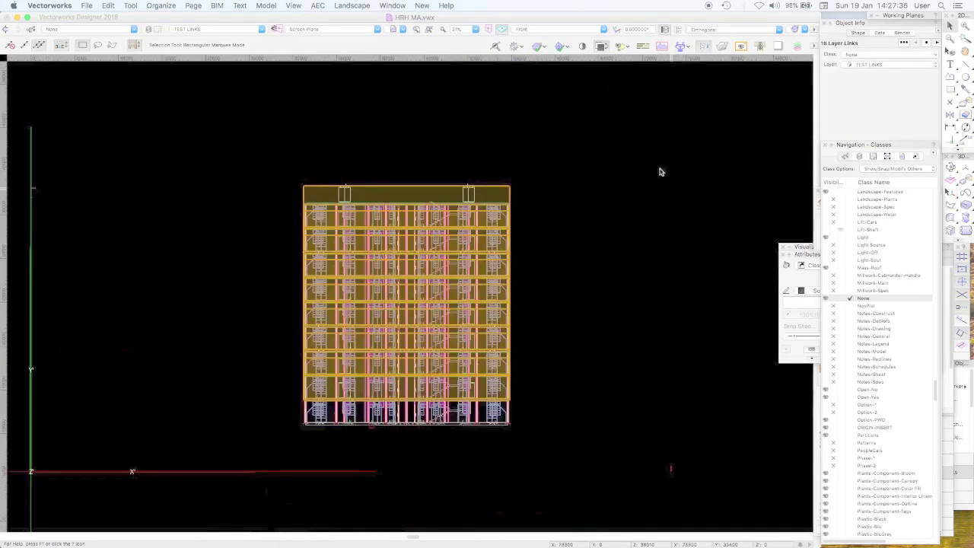
click(950, 166)
drag(578, 258, 592, 280)
key(super+a)
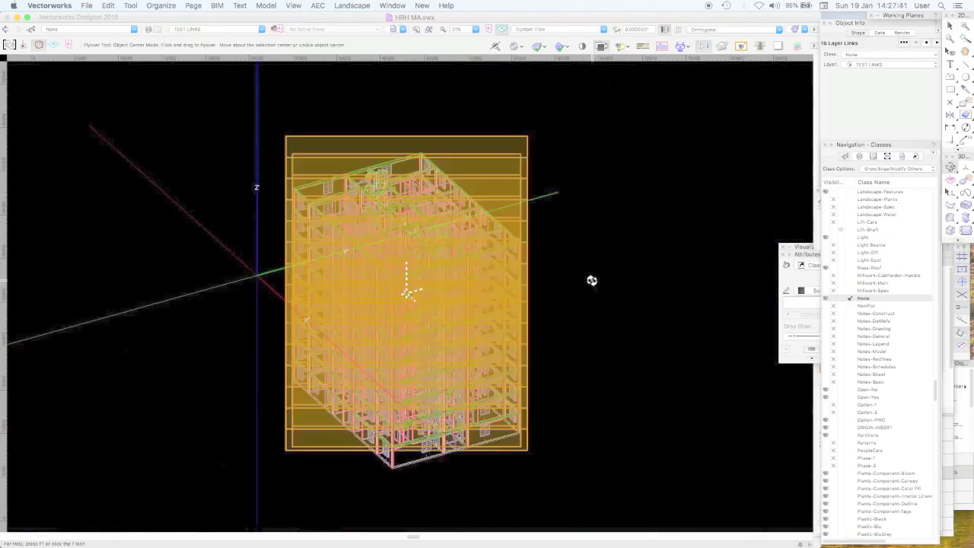
key(KP_2)
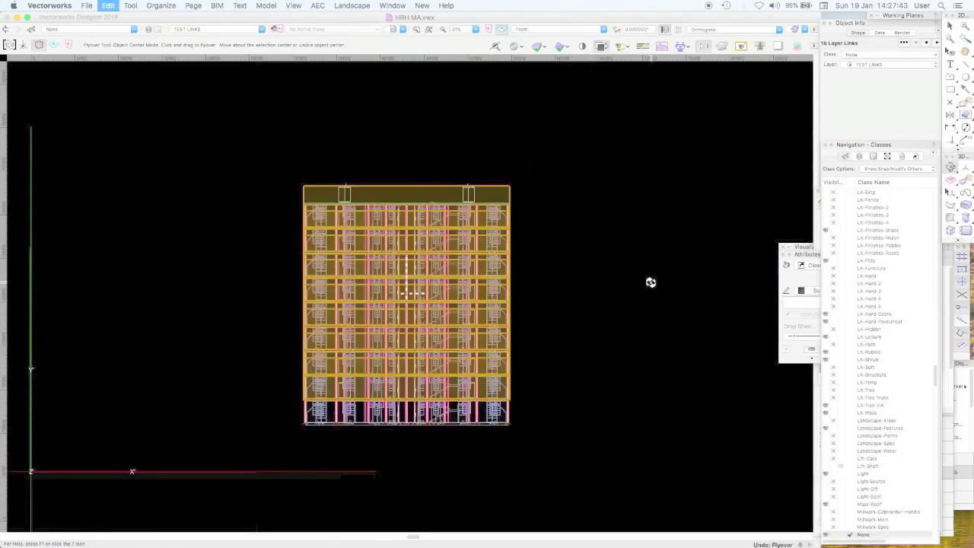
scroll(649, 283, up, 2)
key(super+d)
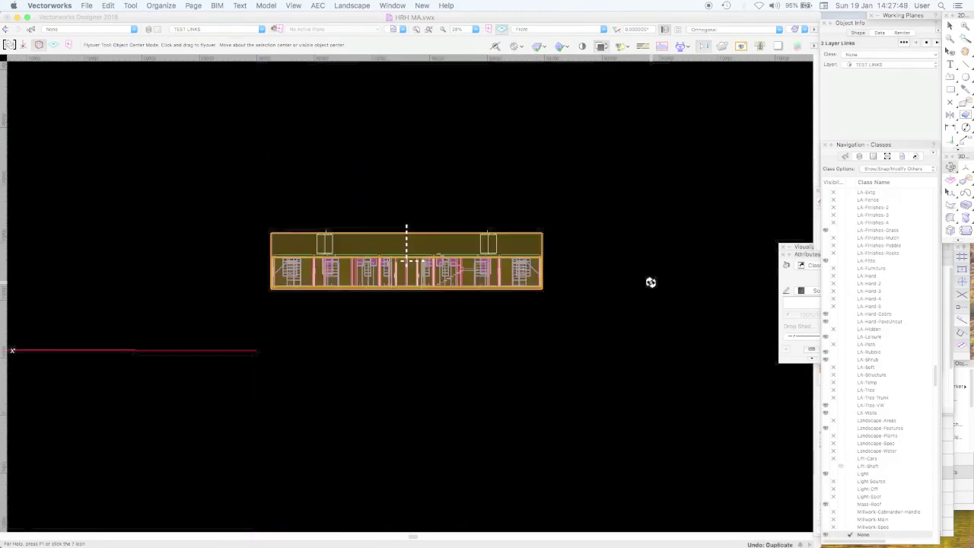
Redo the duplicate array with offsets measured from the Working Plane
key(alt+super+d)
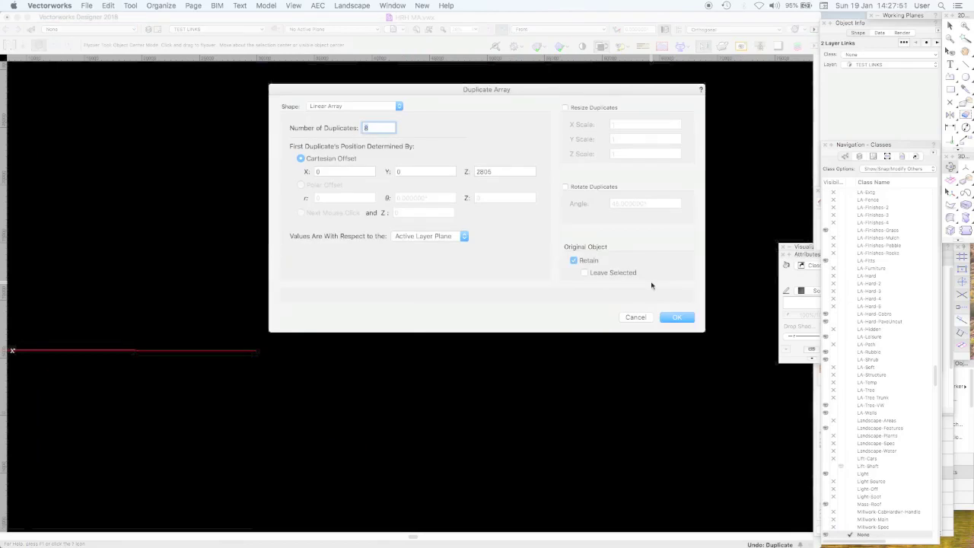
click(430, 236)
click(418, 246)
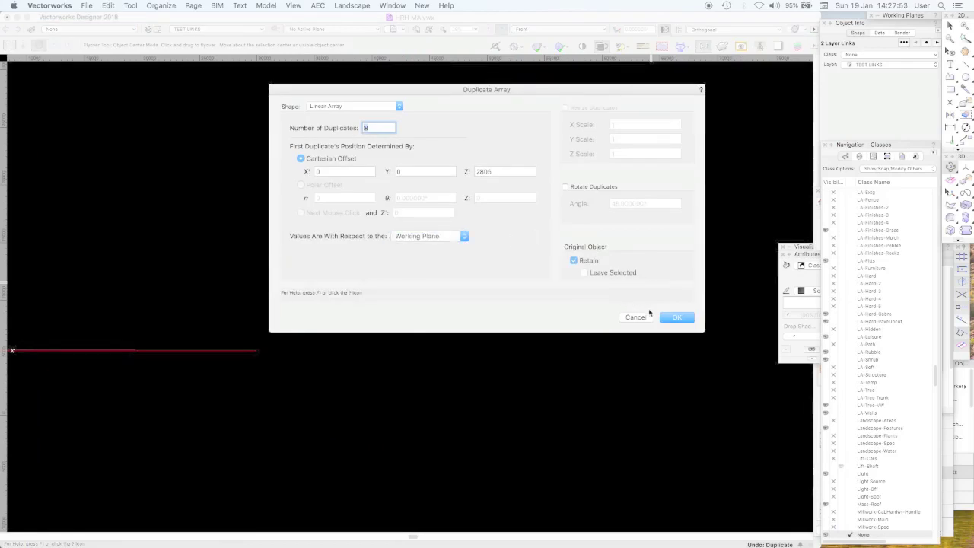
click(677, 316)
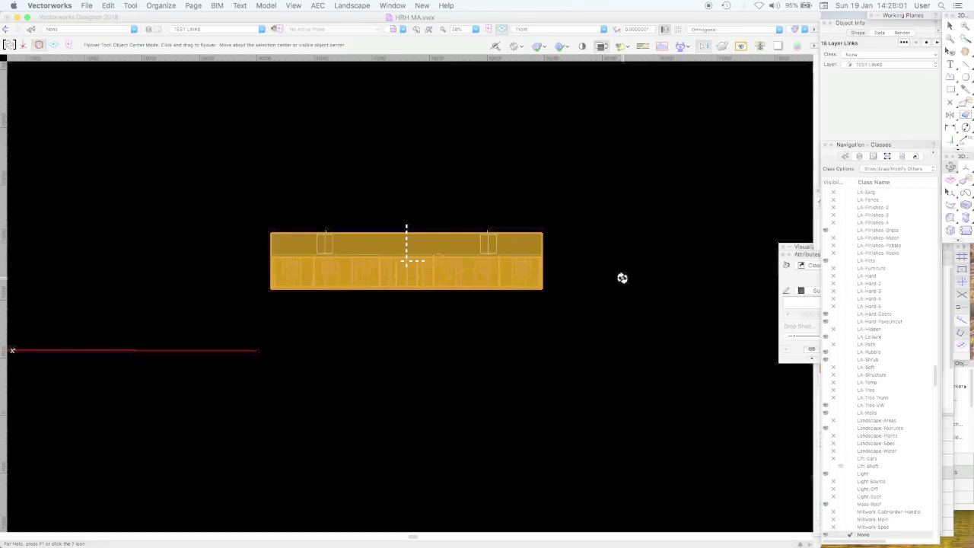
Undo the elevation's last move and delete the layer-link floor elevation
key(super+z)
key(super+z)
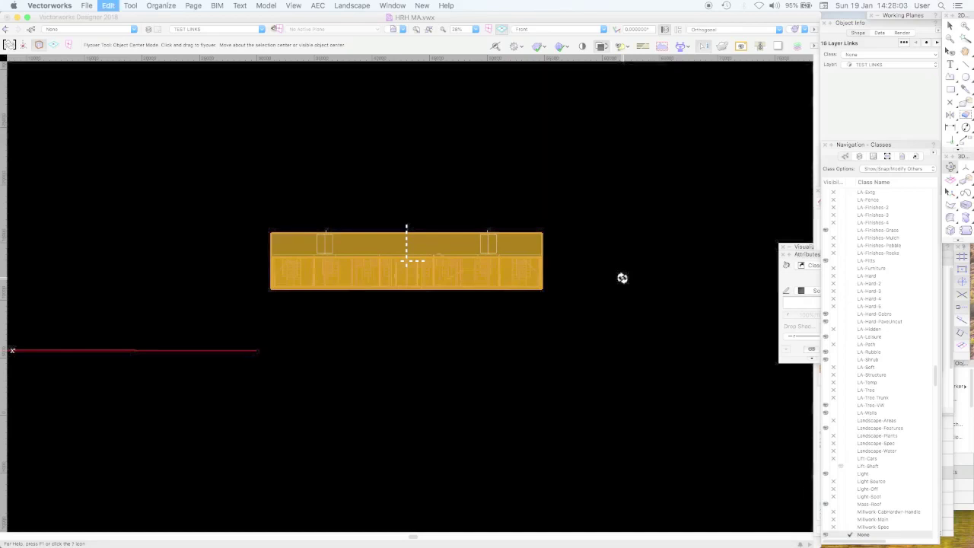
key(super+z)
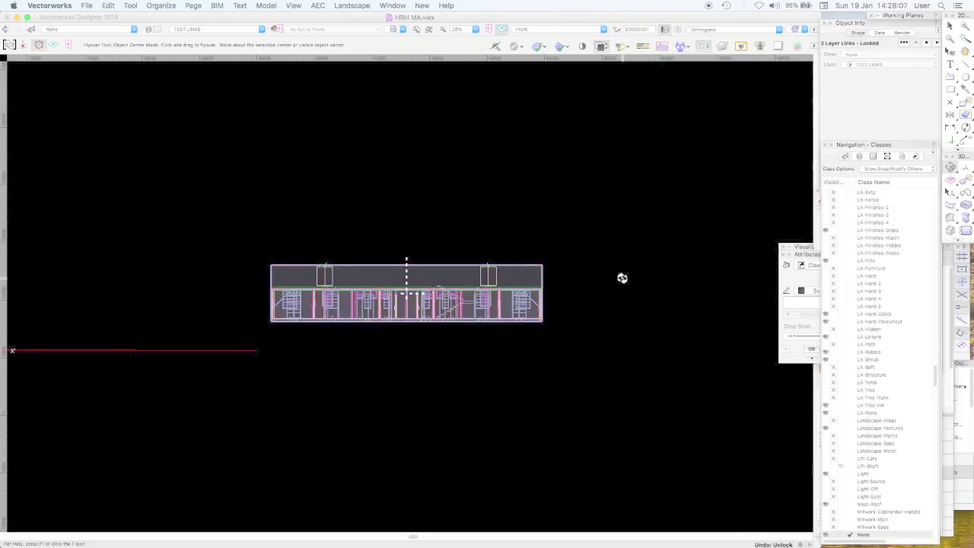
key(super+z)
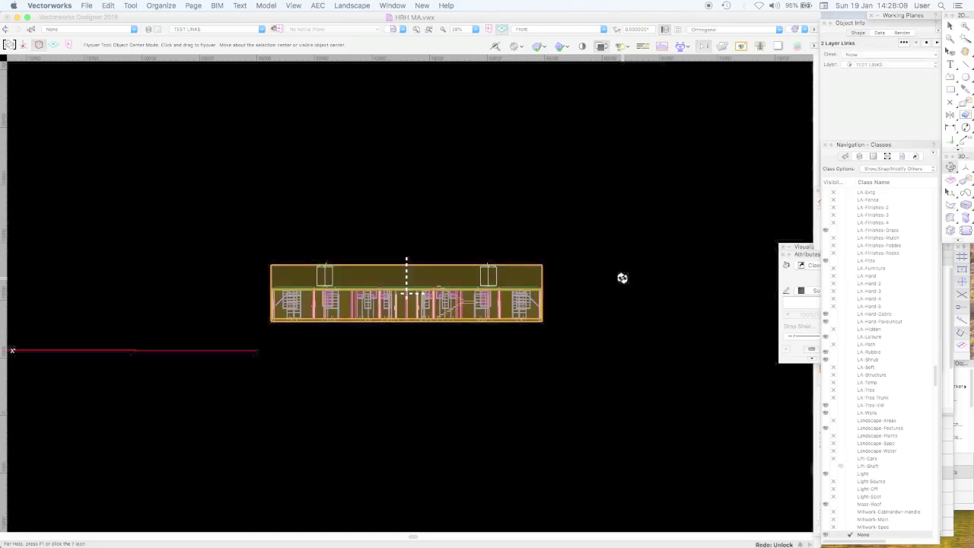
key(x)
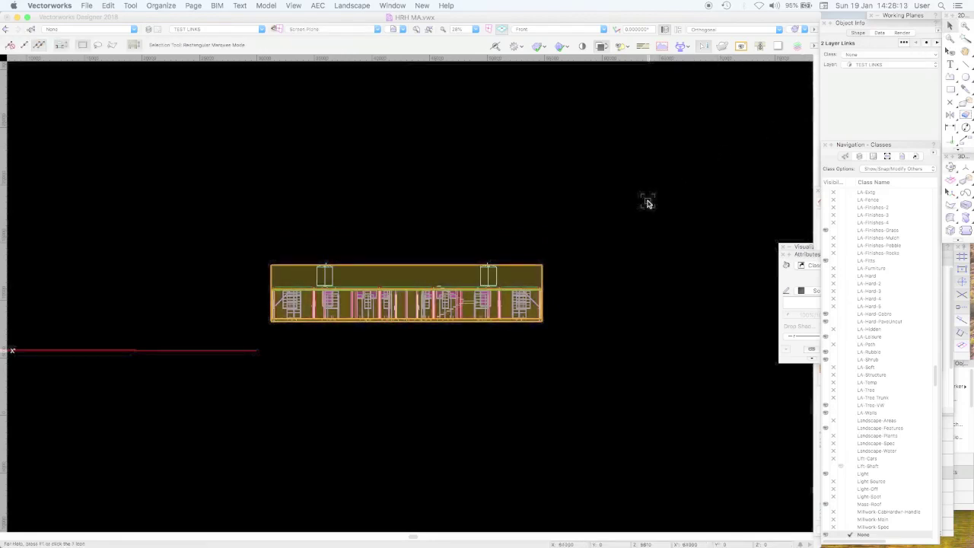
key(Delete)
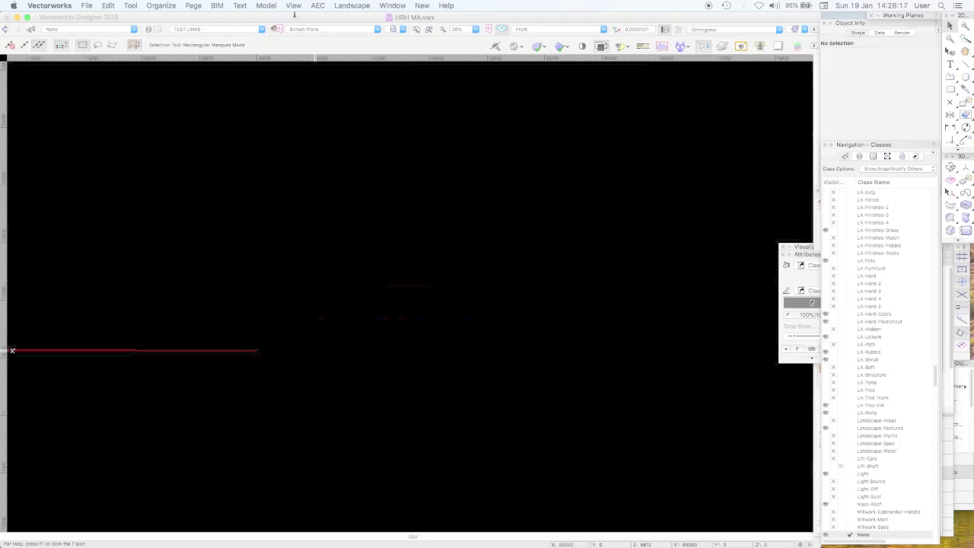
click(272, 6)
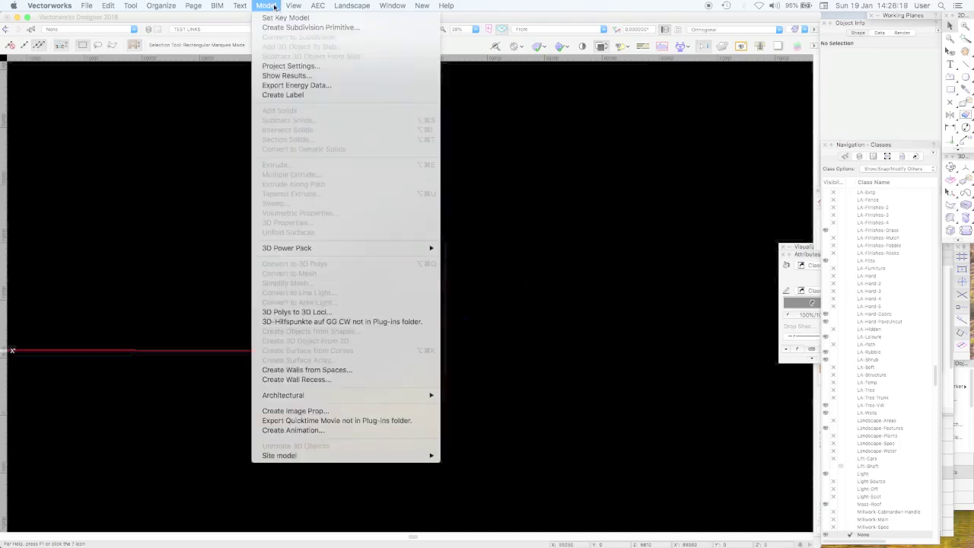
Start a new Front-view viewport on layer A3L at 1:50 and begin naming it 'VPDL FLOO'
mouse_move(295, 6)
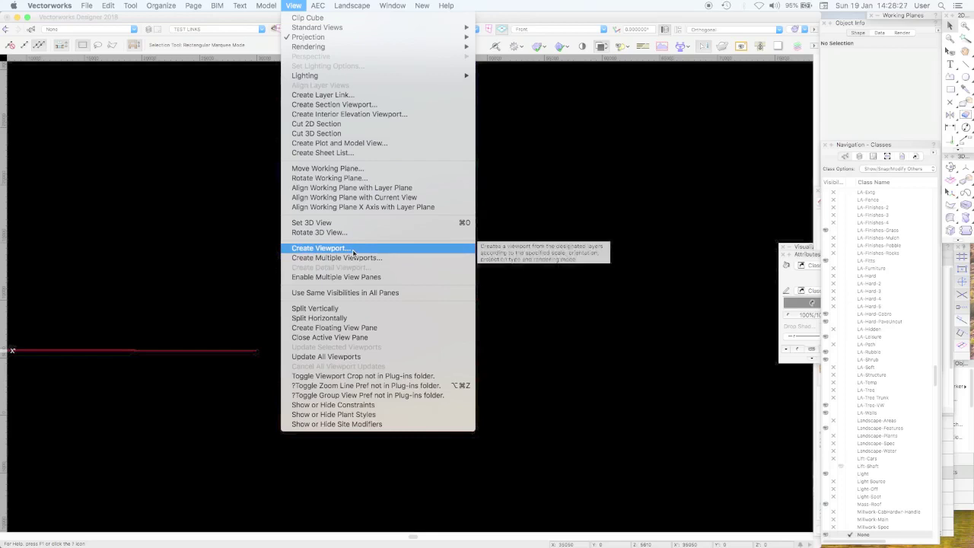
click(354, 252)
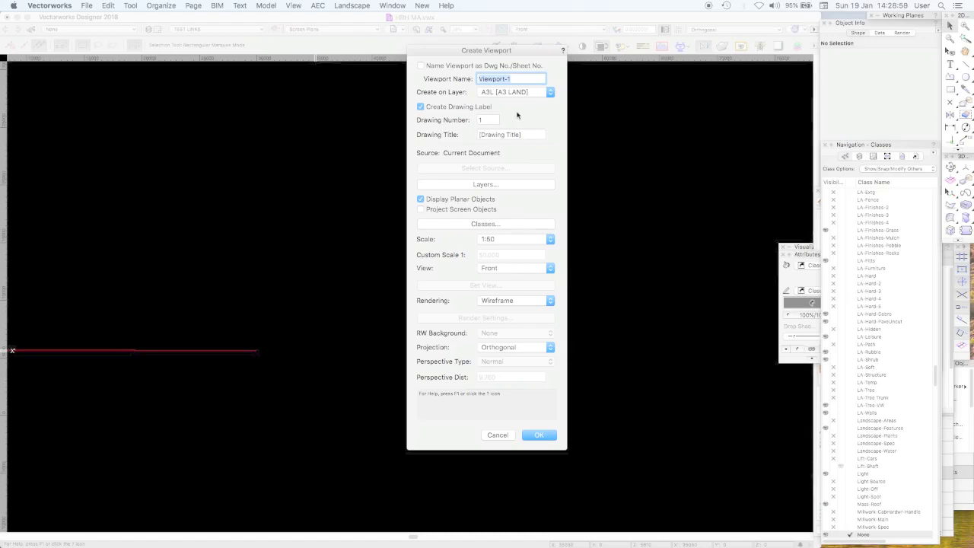
text(VPD)
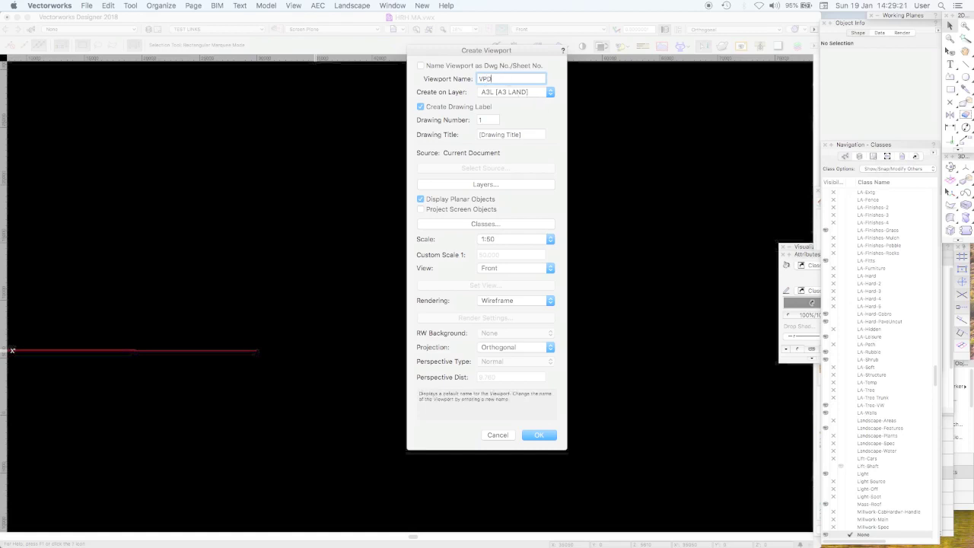
text(L)
text(FLOOR2+)
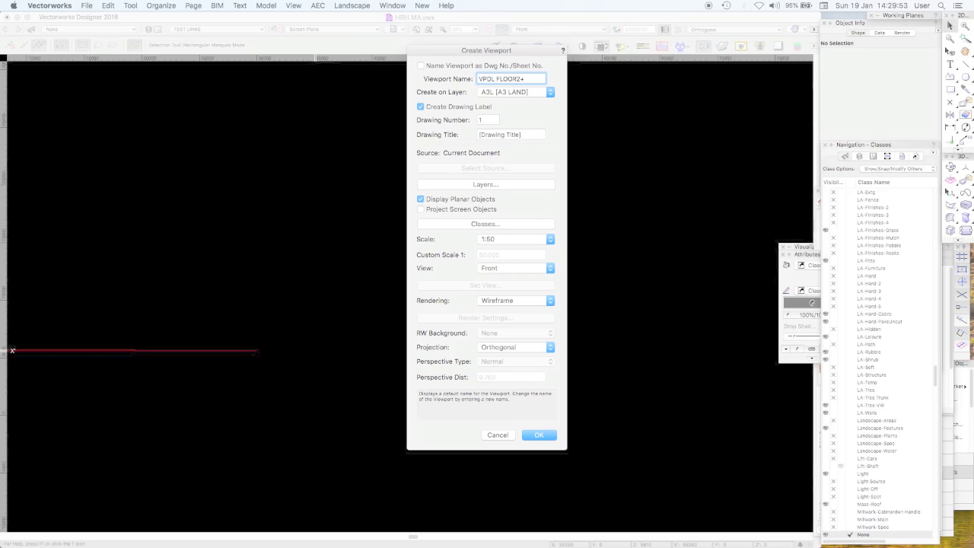
Put the viewport on layer TEST LINKS with Display Planar Objects unchecked, and create it
click(516, 92)
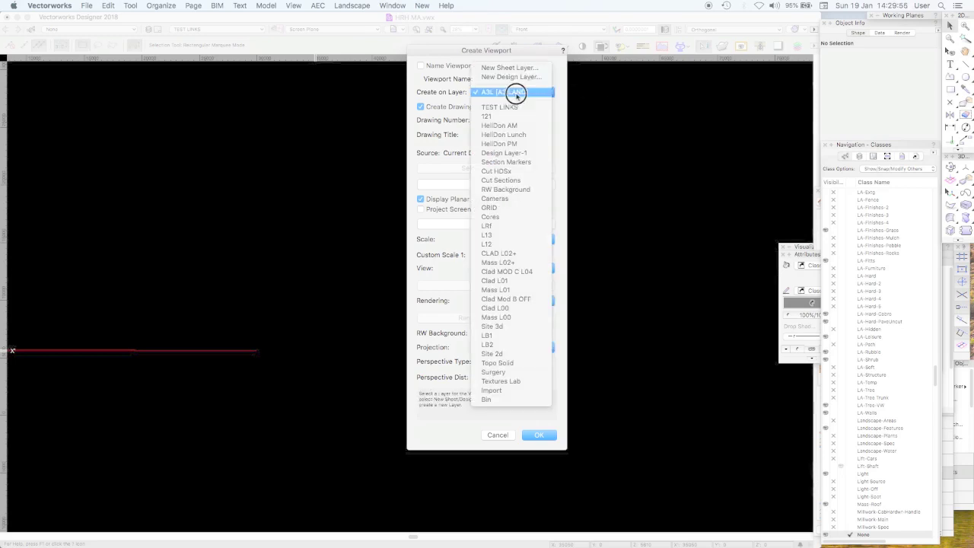
click(632, 83)
click(511, 93)
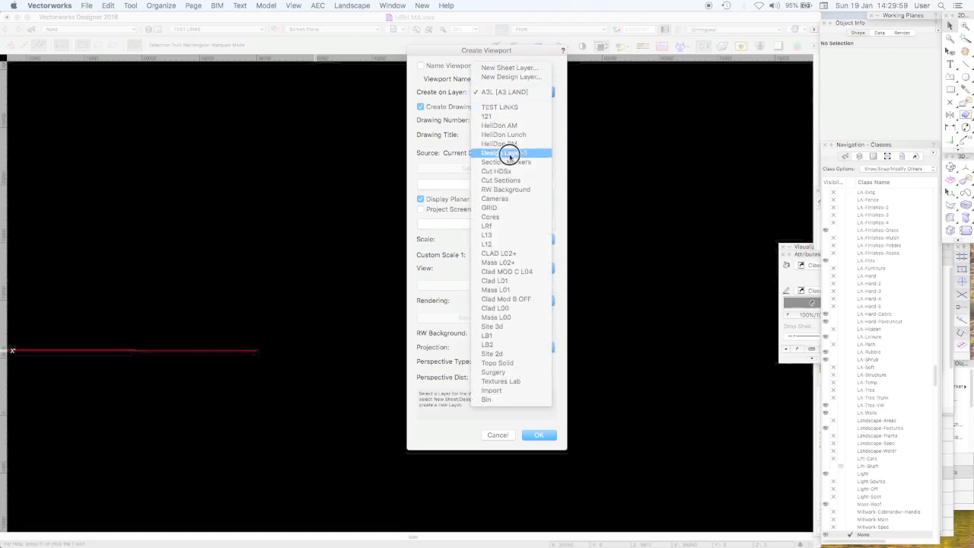
click(502, 106)
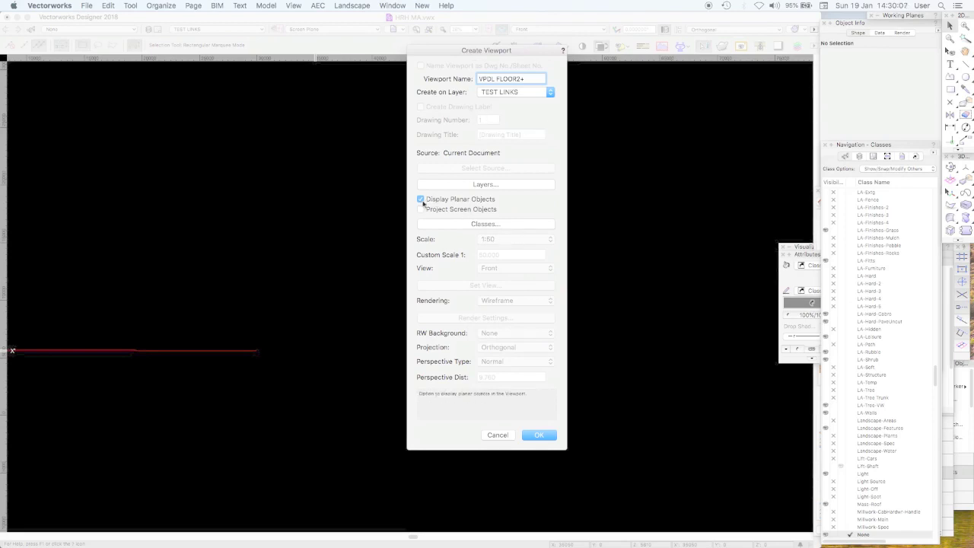
click(423, 200)
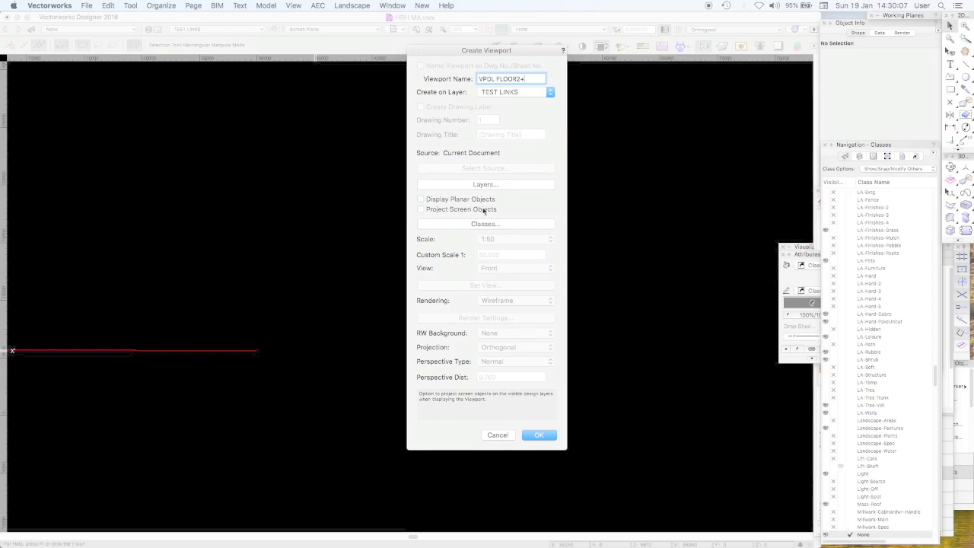
click(531, 434)
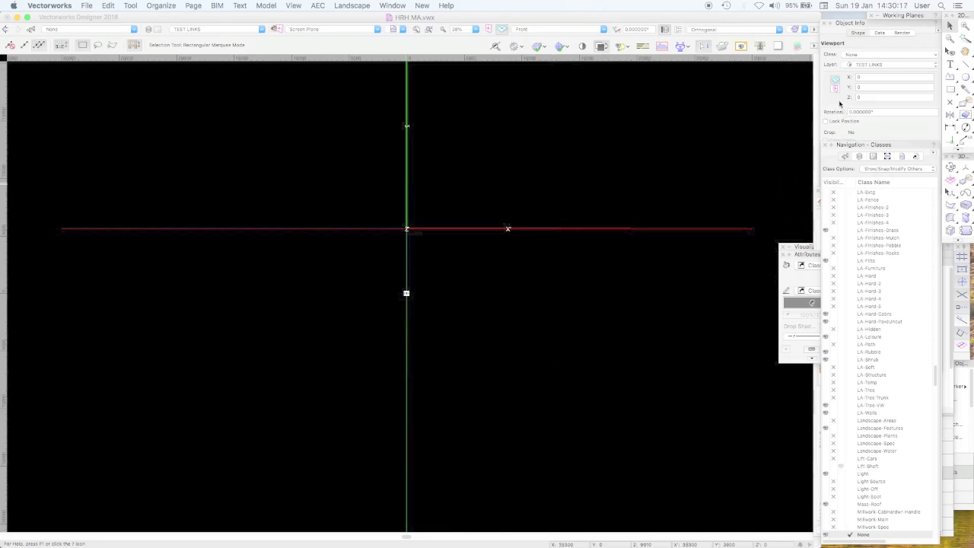
click(836, 103)
Make Clad L01 and Mass L01 visible in the viewport's layer settings, then zoom to fit
click(879, 151)
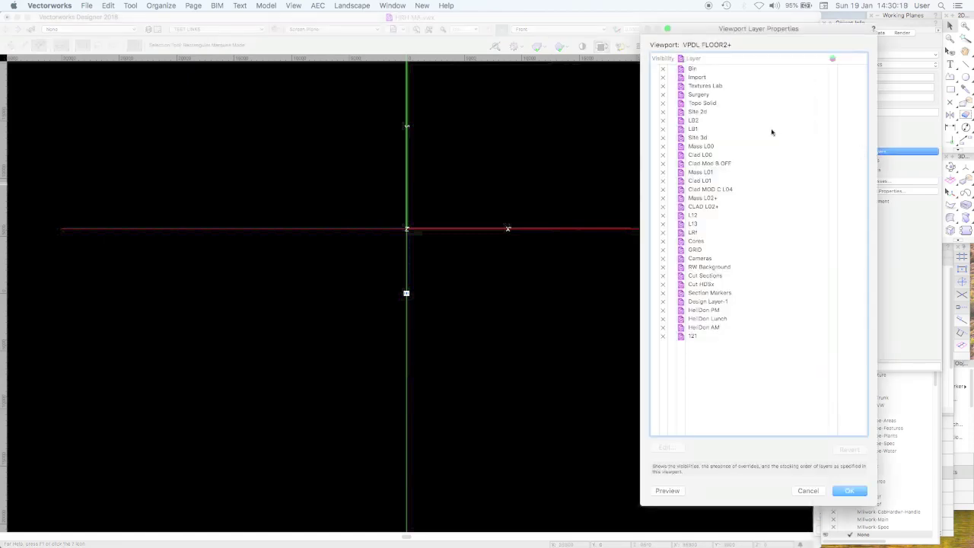
click(655, 183)
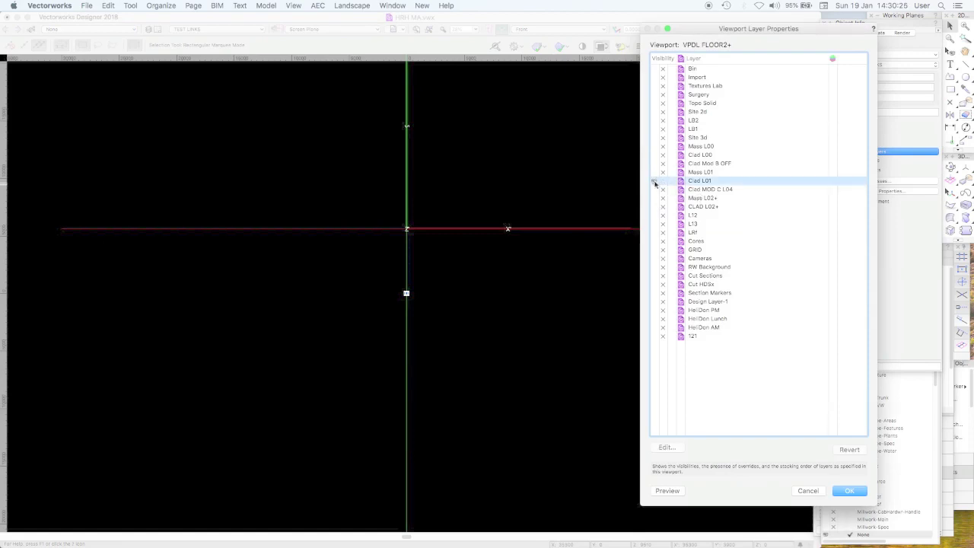
click(654, 172)
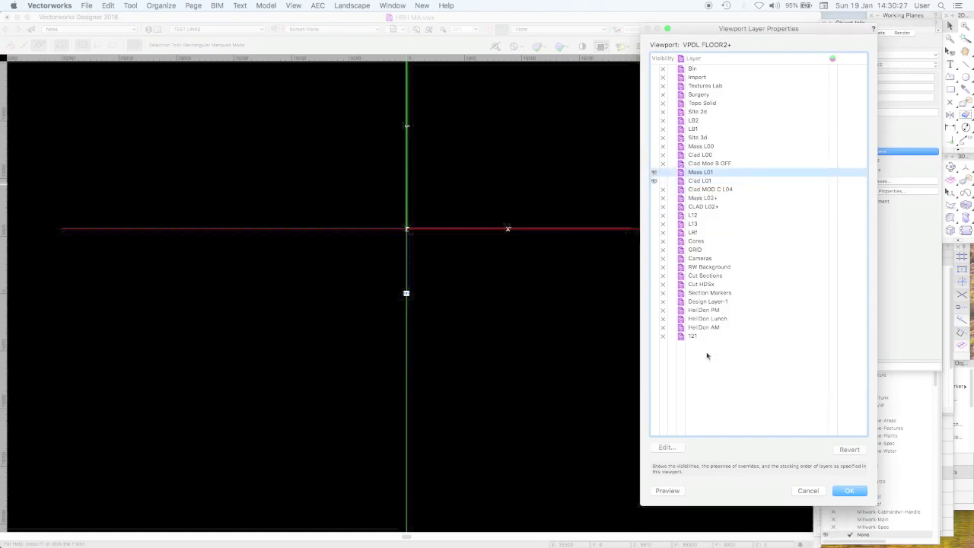
click(847, 491)
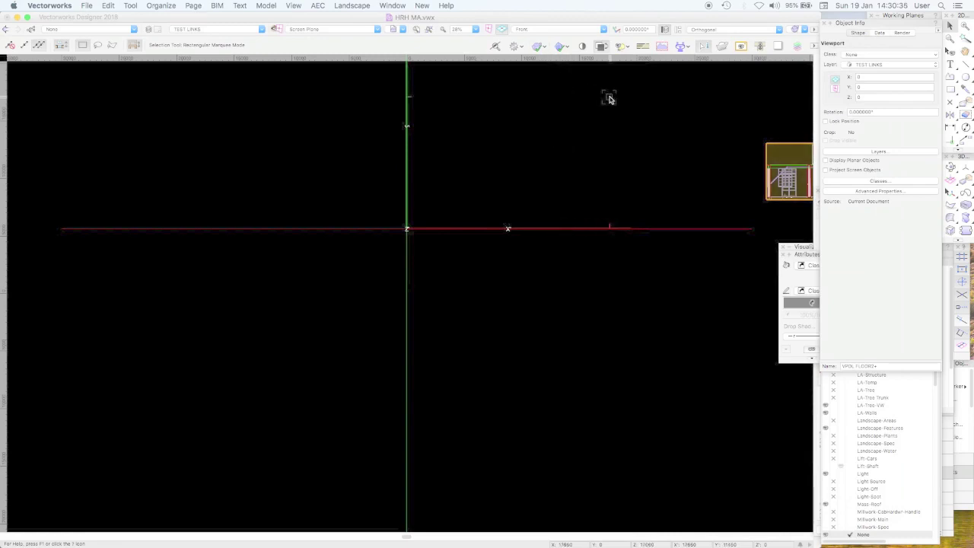
key(super+4)
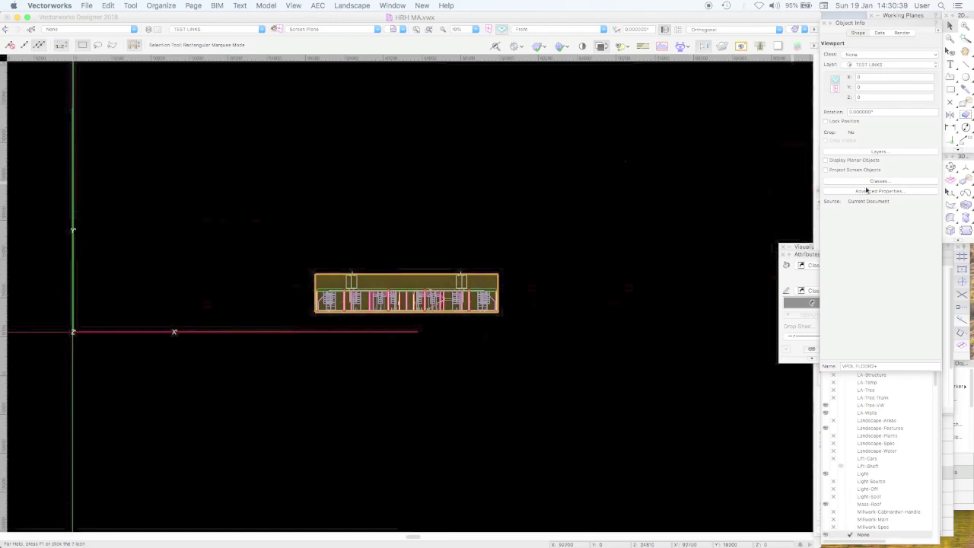
Return to Front view and set the design Layer Options to Show/Snap Others
super+middle_drag(629, 213, 618, 232)
key(KP_2)
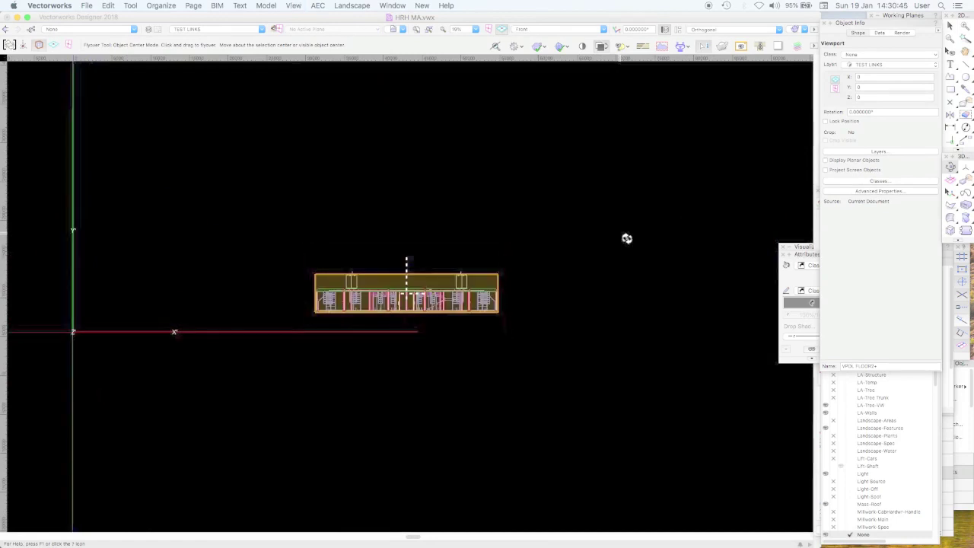
click(936, 386)
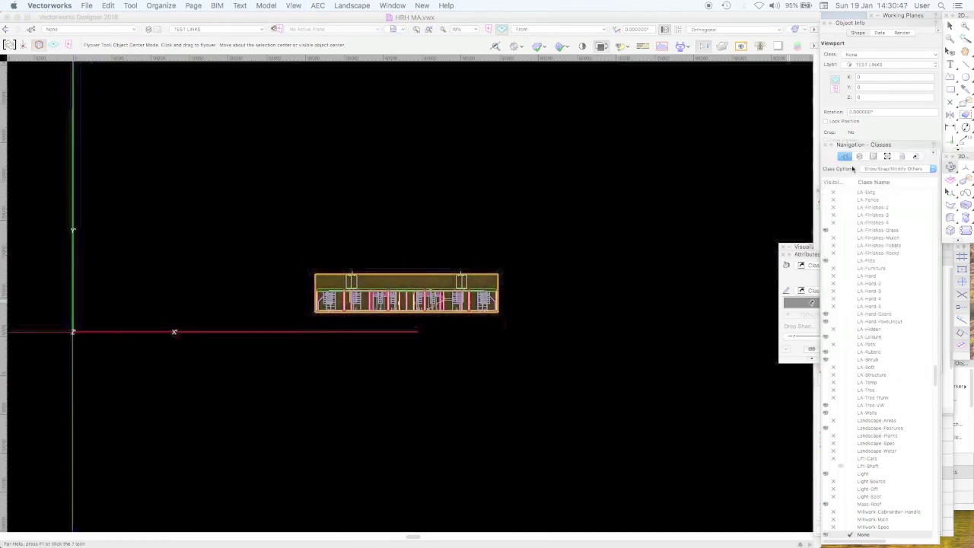
click(859, 156)
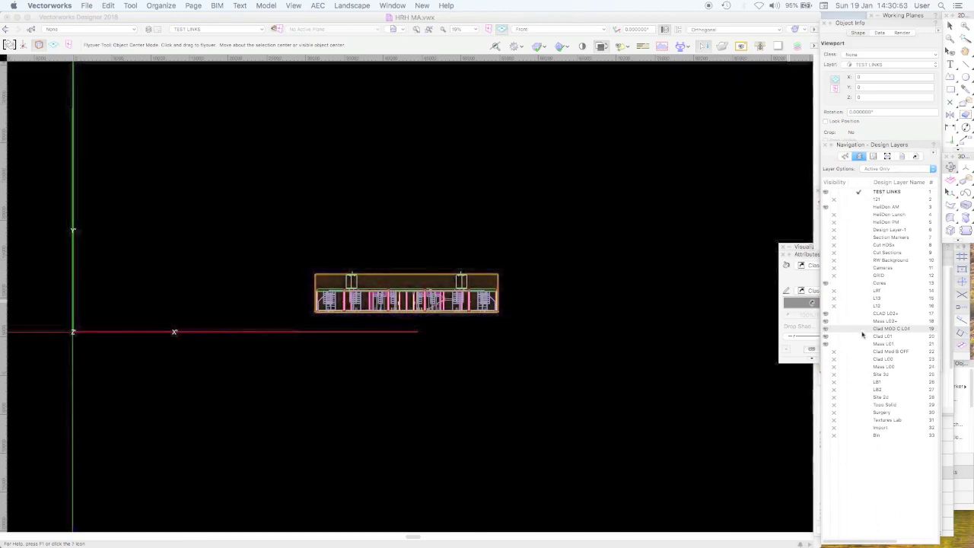
click(876, 314)
shift+click(880, 343)
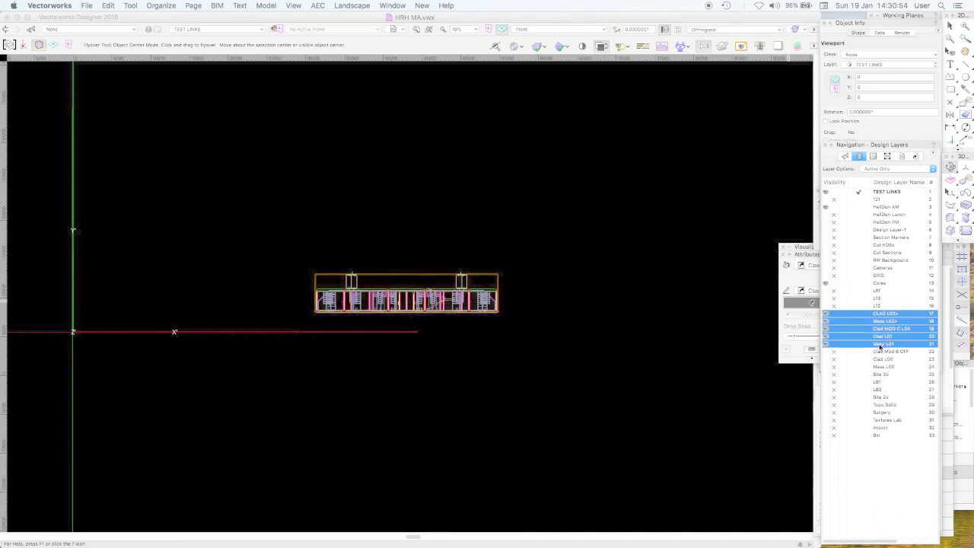
click(835, 317)
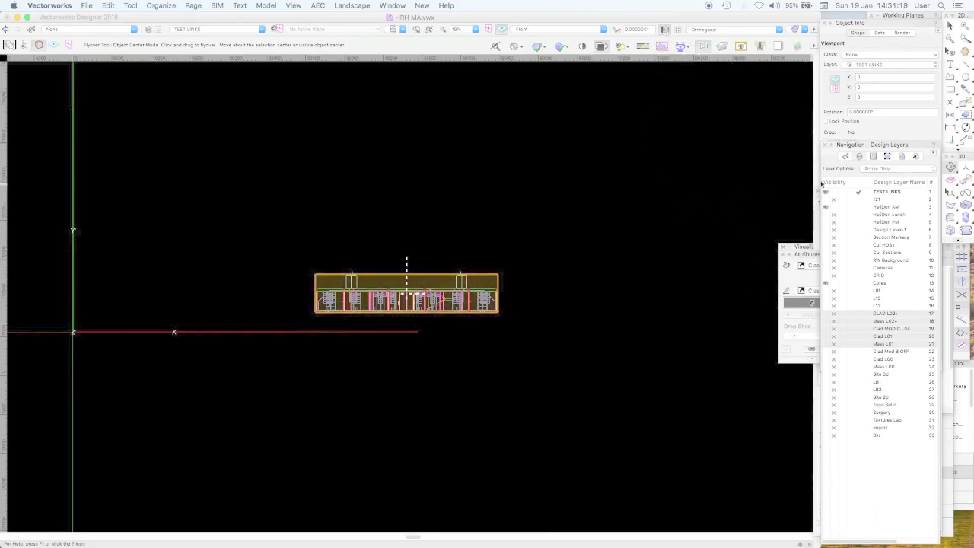
click(875, 169)
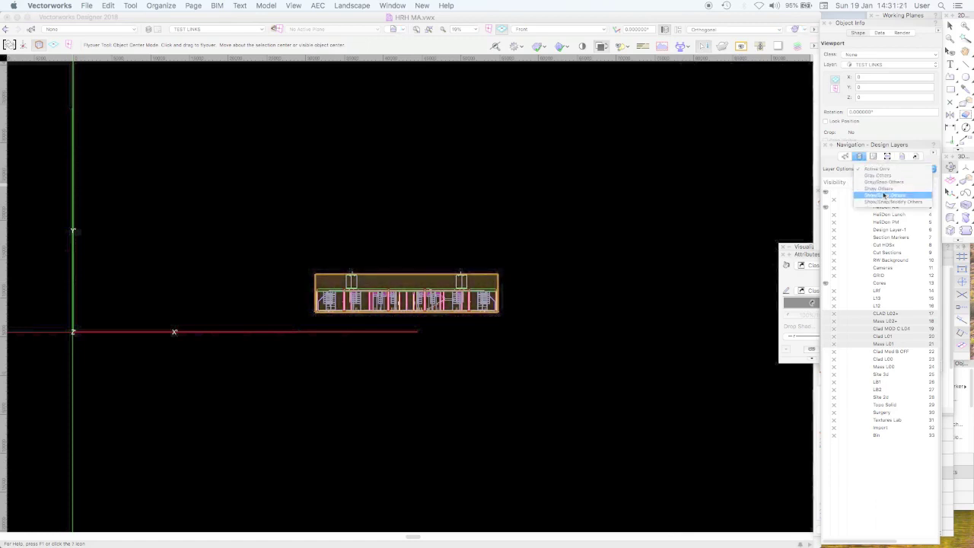
click(884, 194)
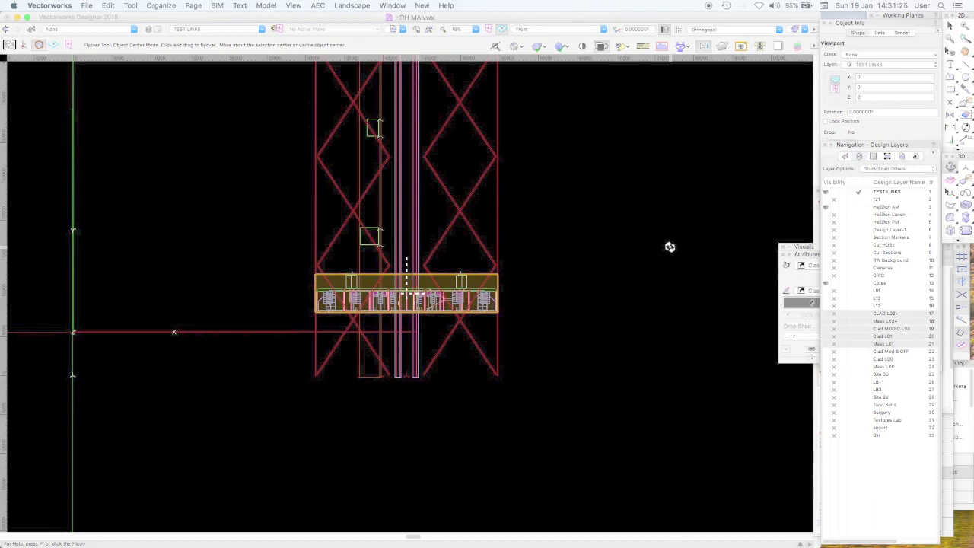
Make the Clad L01 layer visible and hide the Mass L01 layer
key(x)
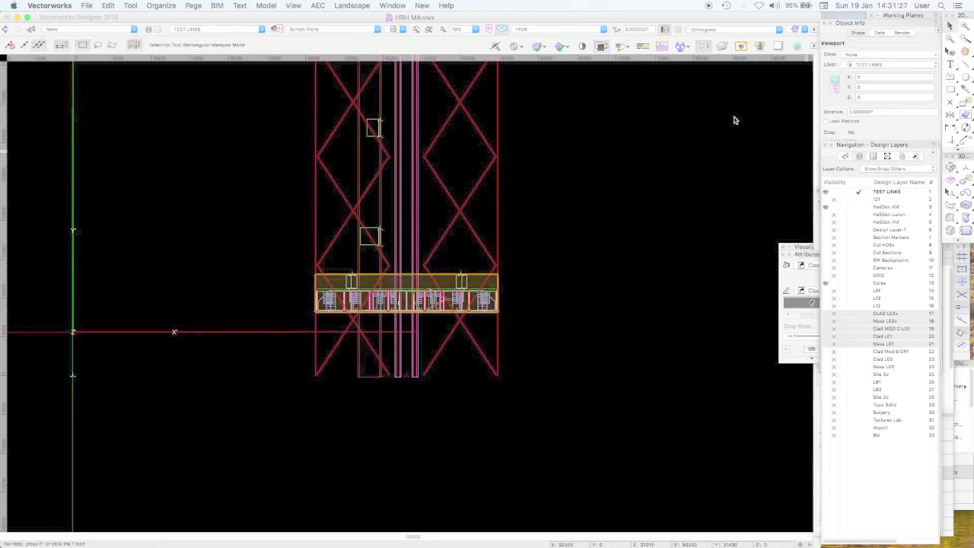
key(super+6)
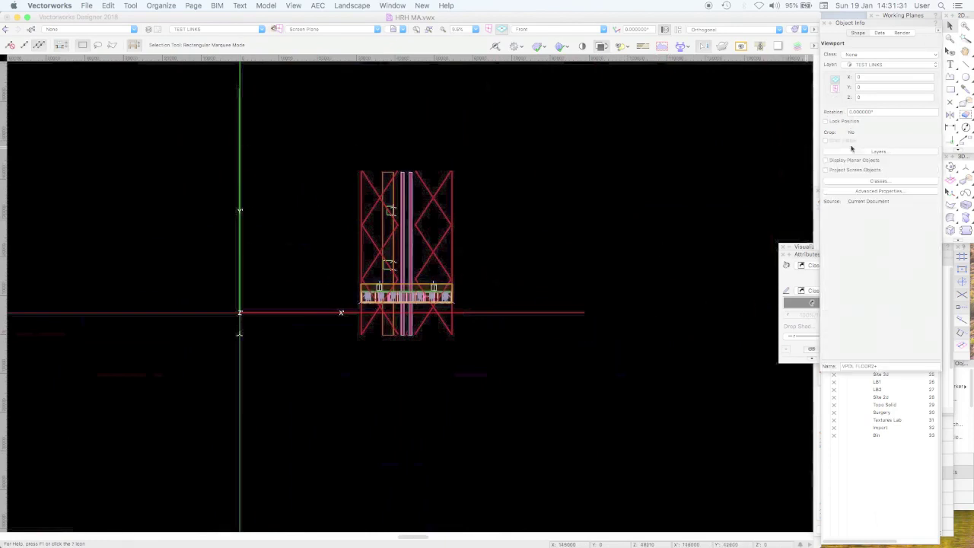
click(865, 152)
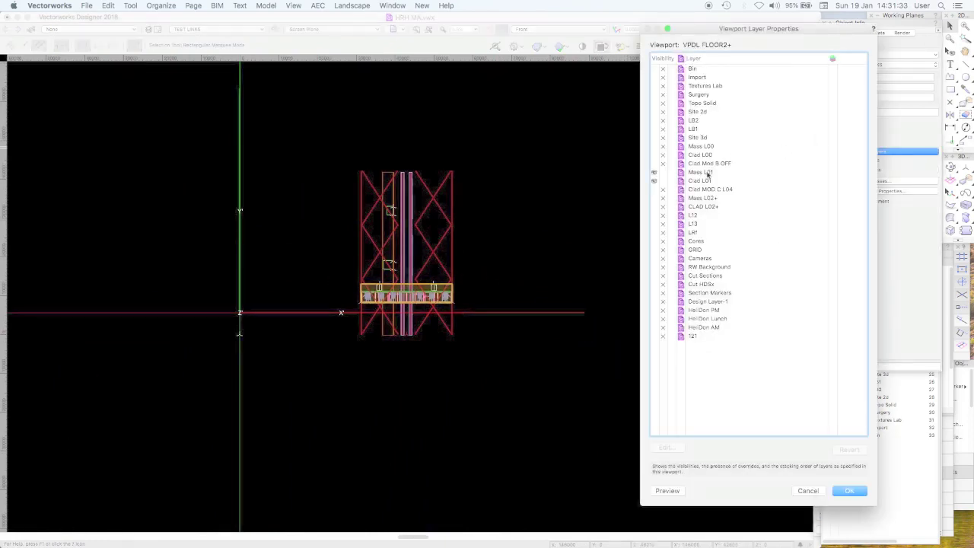
click(808, 491)
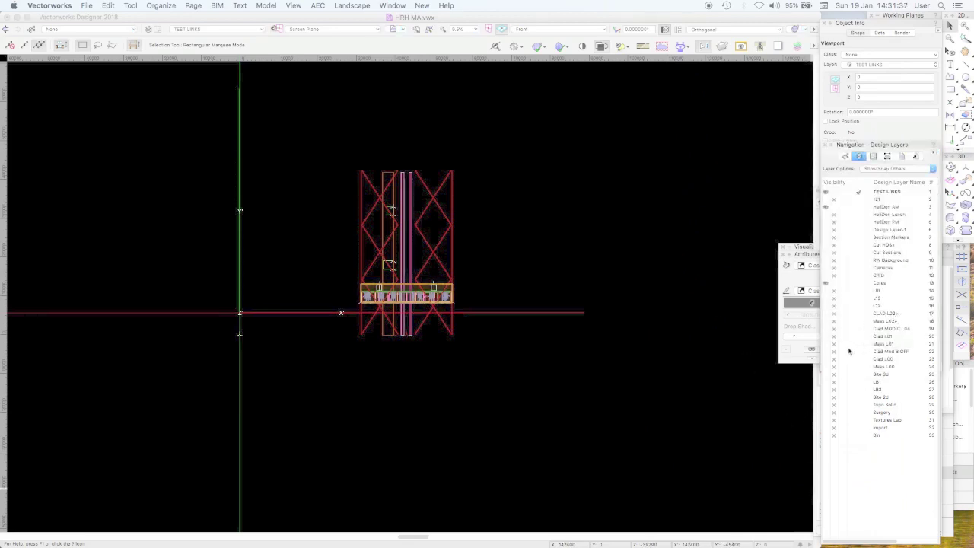
click(825, 336)
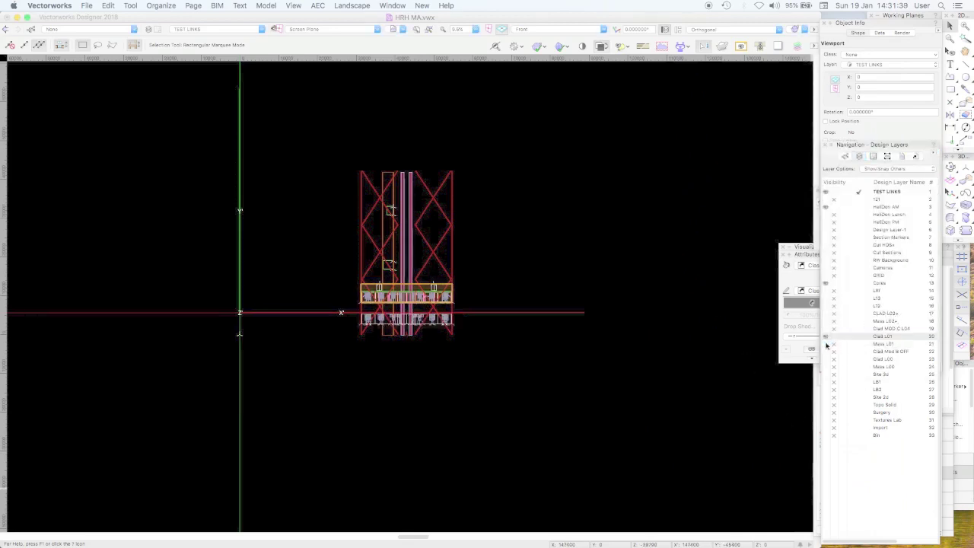
click(826, 344)
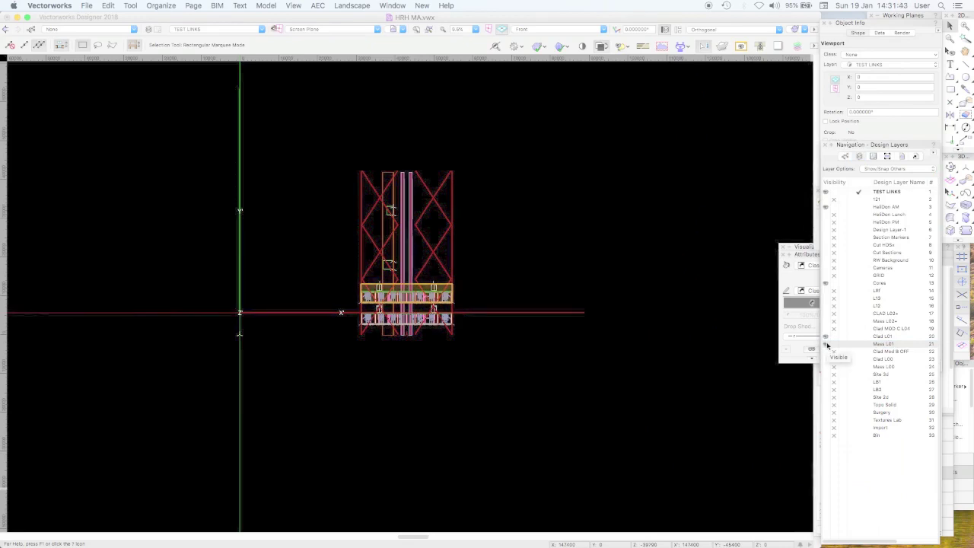
click(835, 347)
click(834, 346)
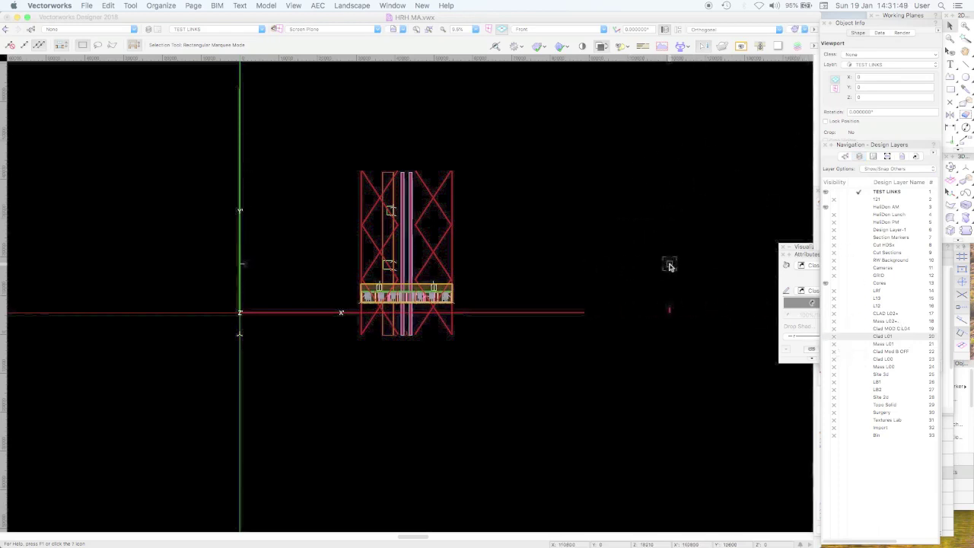
Raise the viewport 2805 in Z and array 8 copies relative to the Active Layer Plane
key(super+alt+shift+m)
key(Return)
key(super+alt+d)
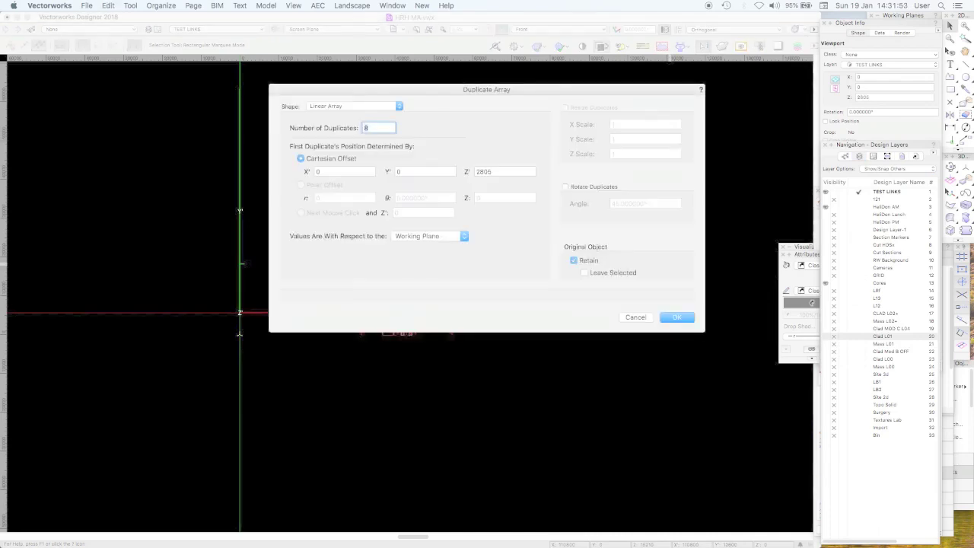
click(441, 237)
click(438, 227)
click(677, 316)
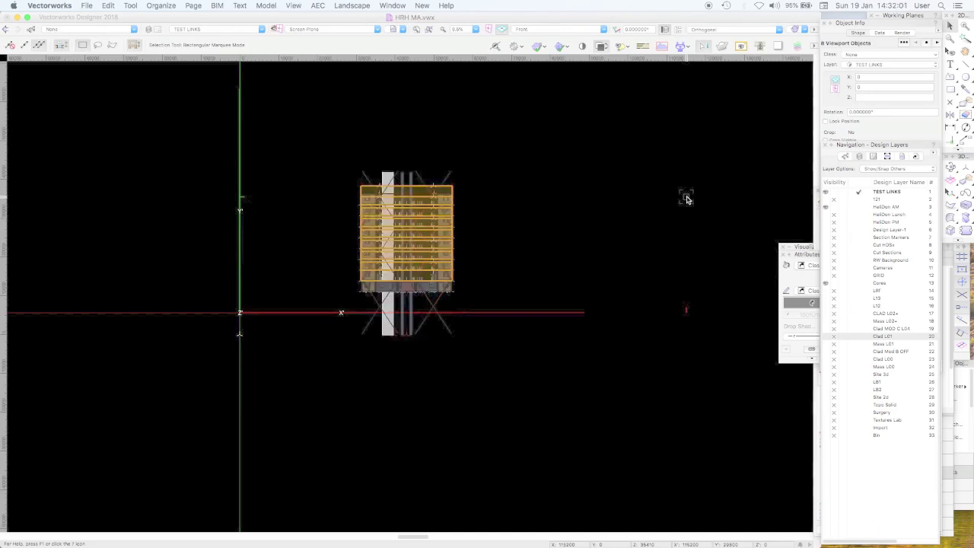
Orbit the stacked floors with Flyover, then restore the EvE saved elevation
click(951, 168)
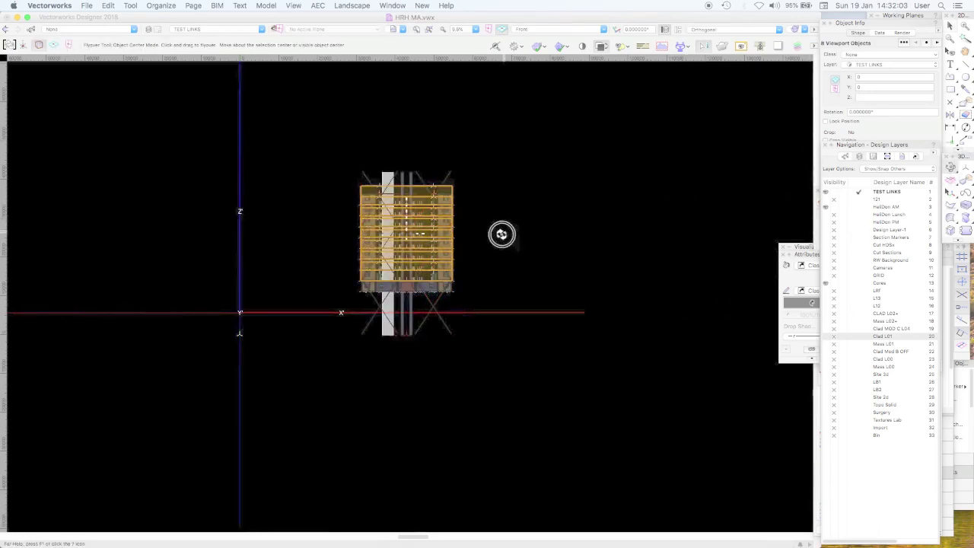
drag(500, 233, 515, 256)
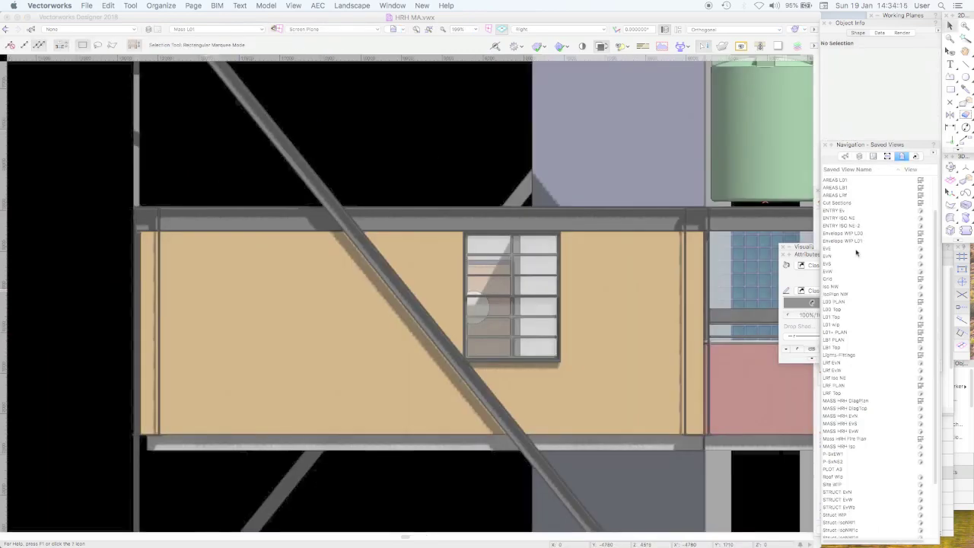
click(851, 249)
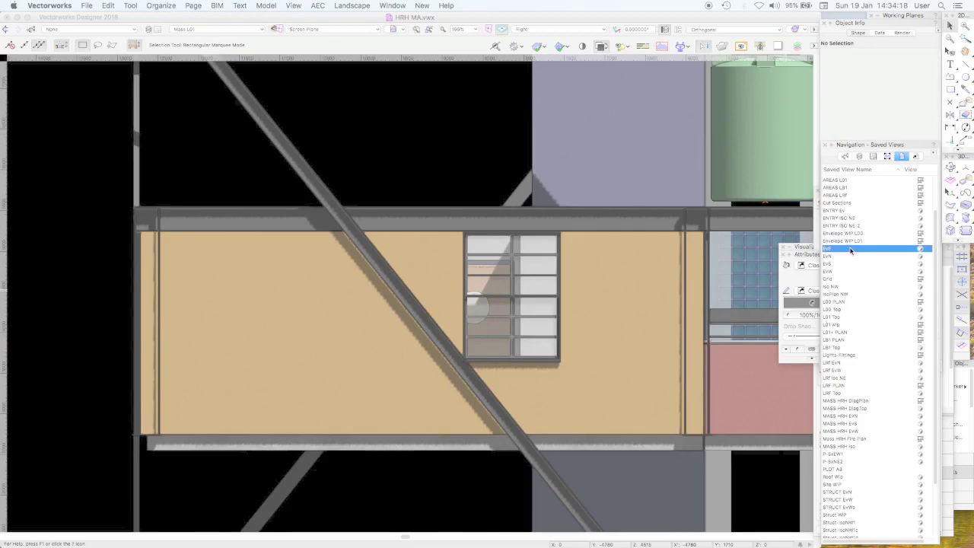
double_click(849, 249)
Restore the EvS saved elevation view
click(844, 257)
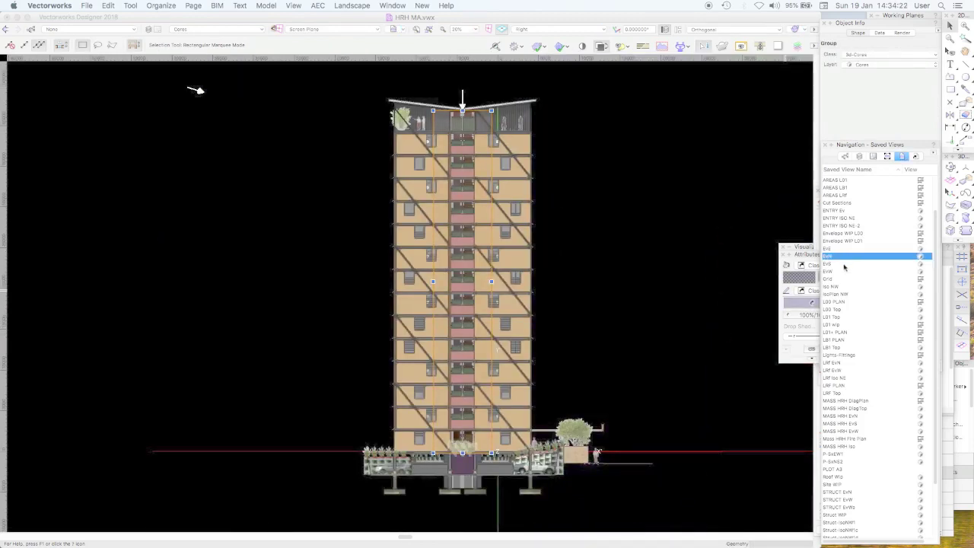
double_click(839, 263)
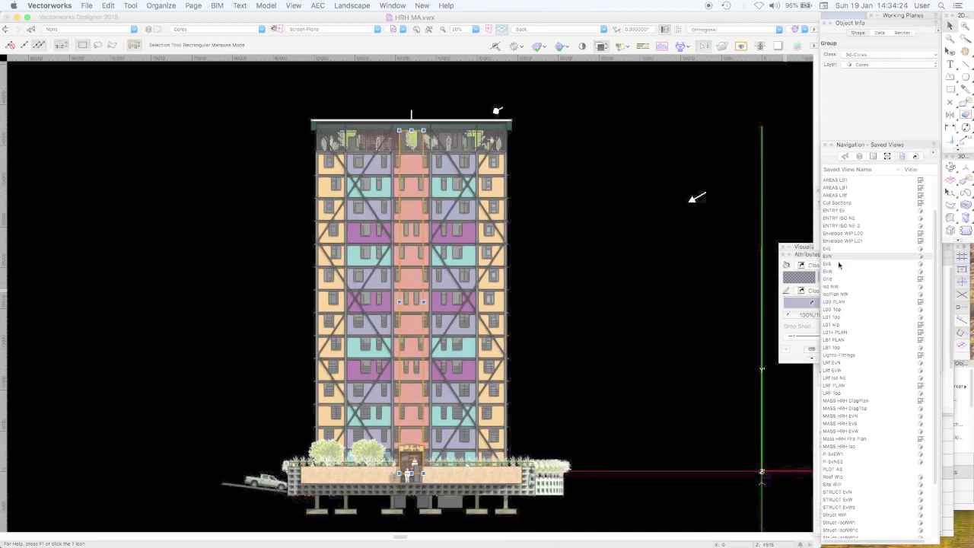
scroll(934, 278, down, 1)
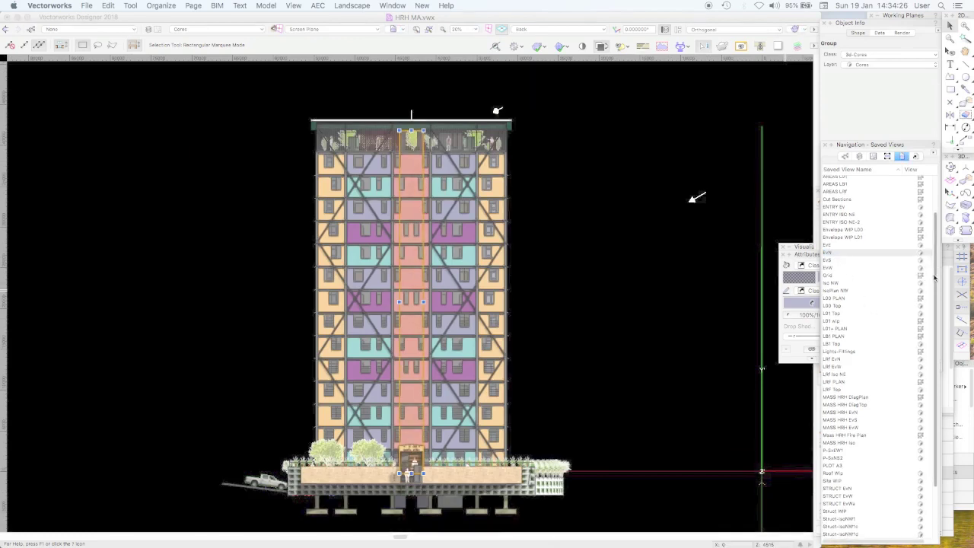
Switch the HelDon PM design layer to visible and deselect the core group
click(860, 157)
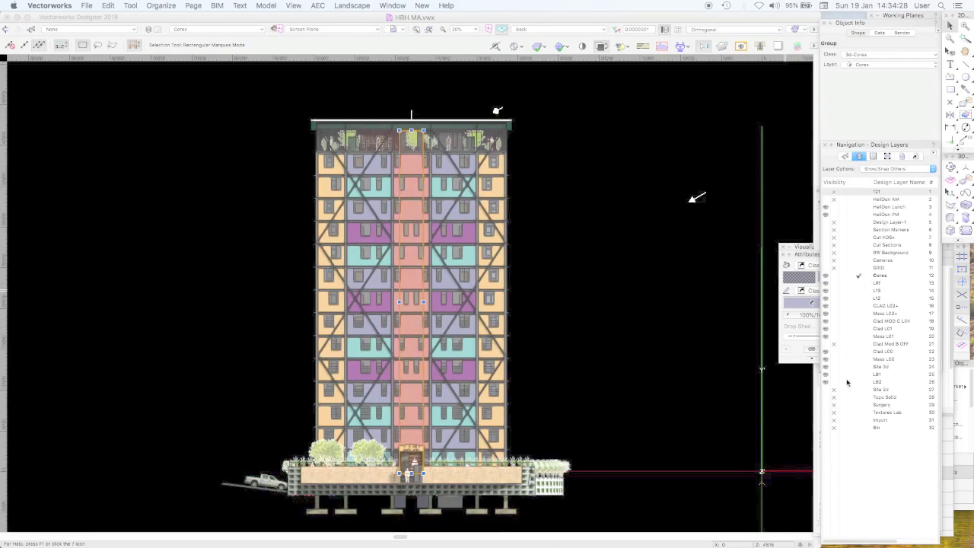
click(835, 208)
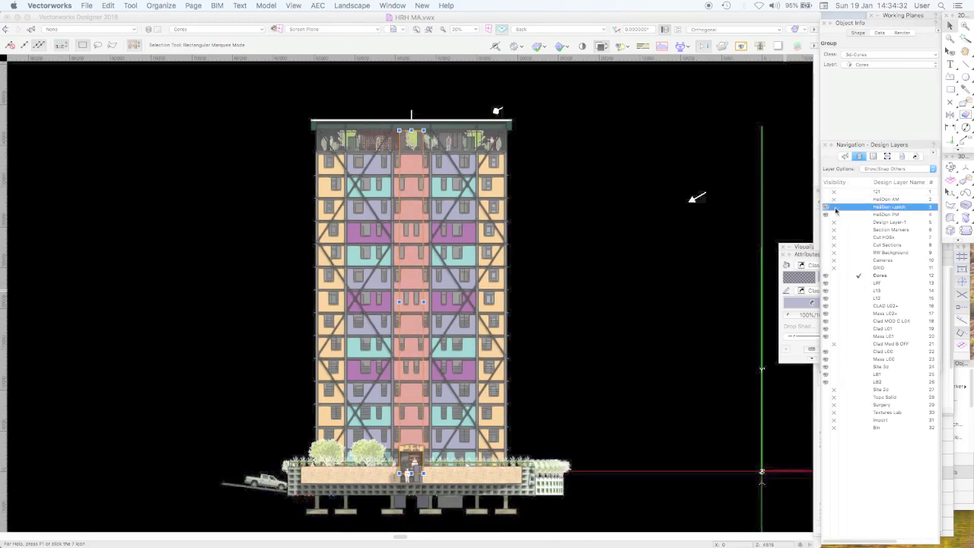
click(835, 217)
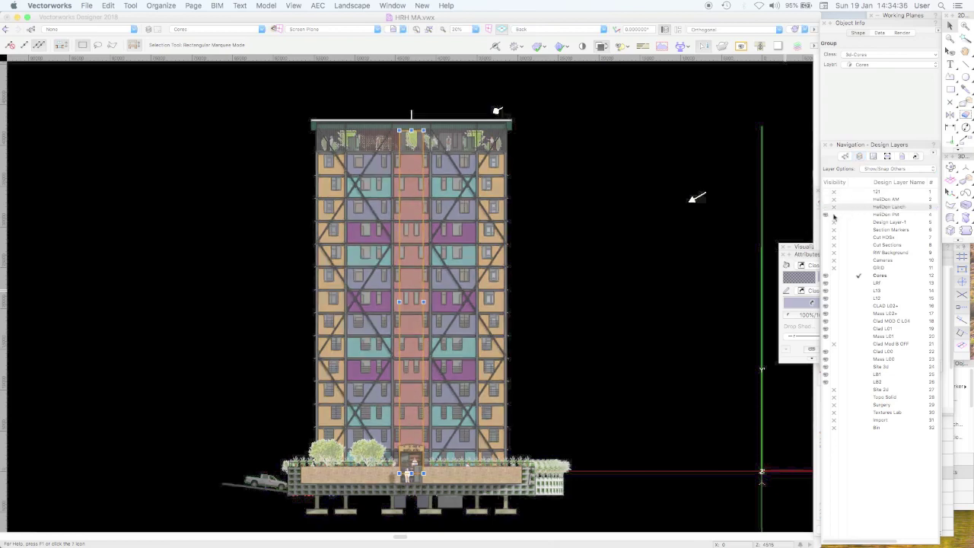
click(834, 217)
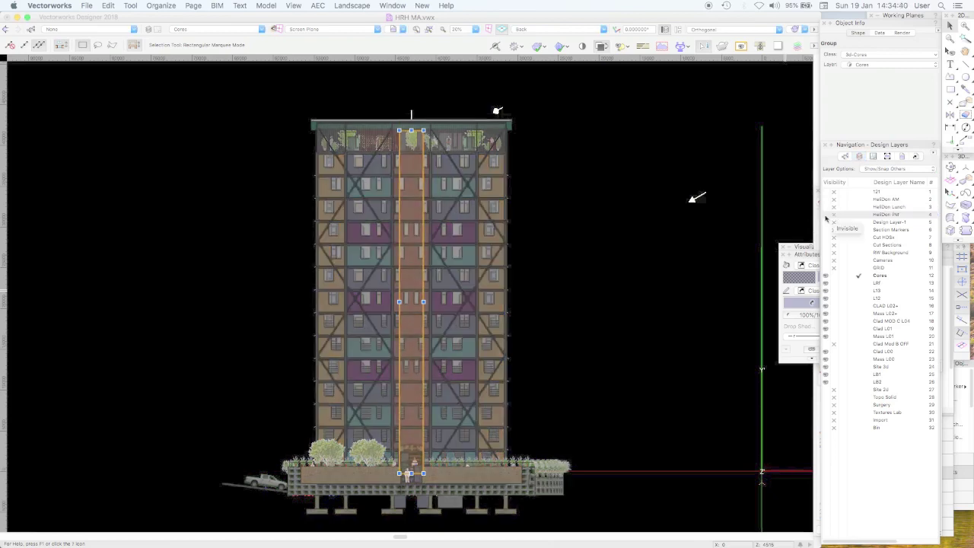
click(659, 246)
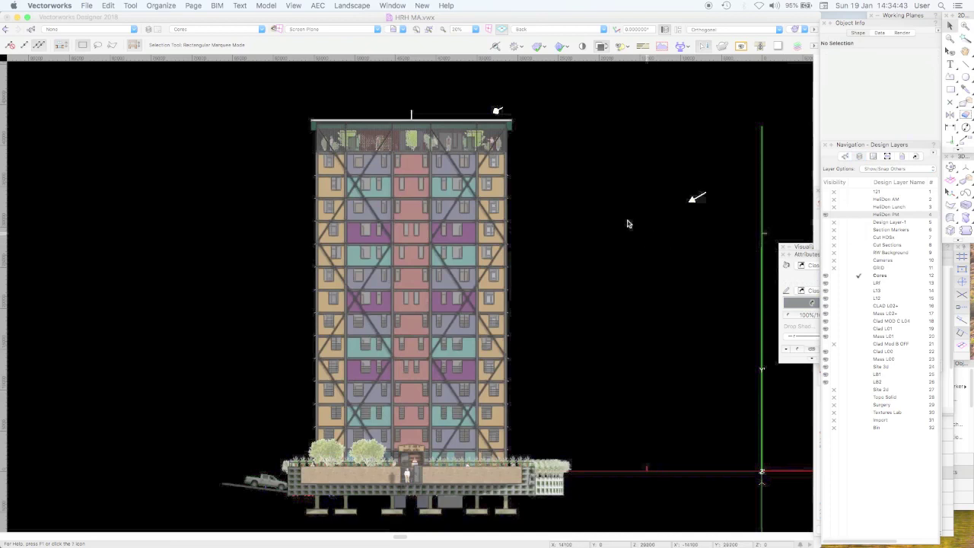
click(861, 156)
click(667, 229)
click(902, 157)
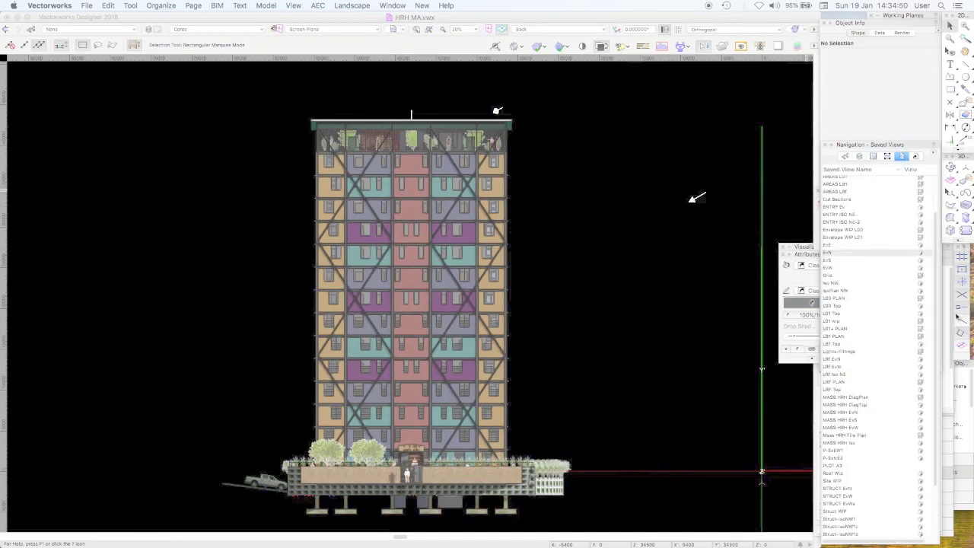
Recall the SxEW1 saved section view, showing the back elevation with cross bracing
click(847, 344)
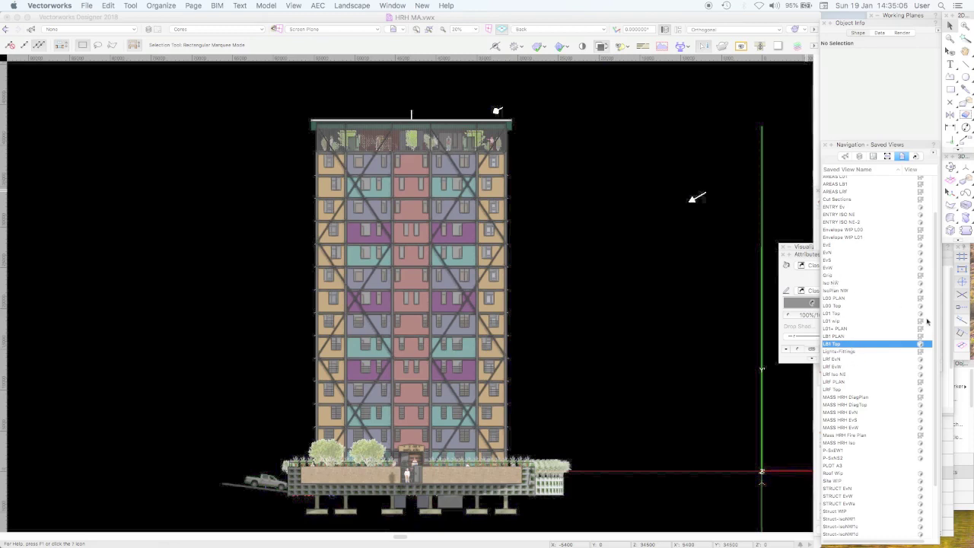
scroll(933, 307, down, 3)
click(858, 473)
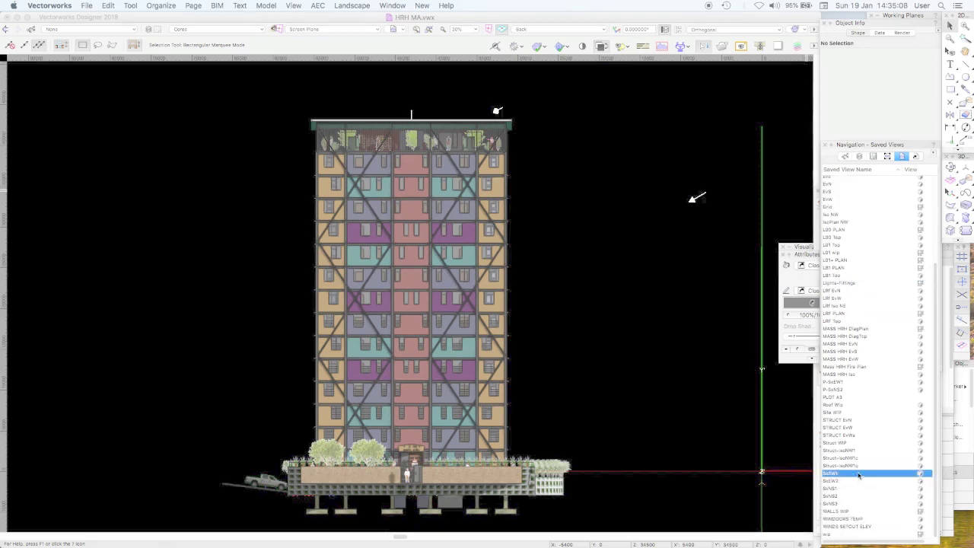
click(861, 473)
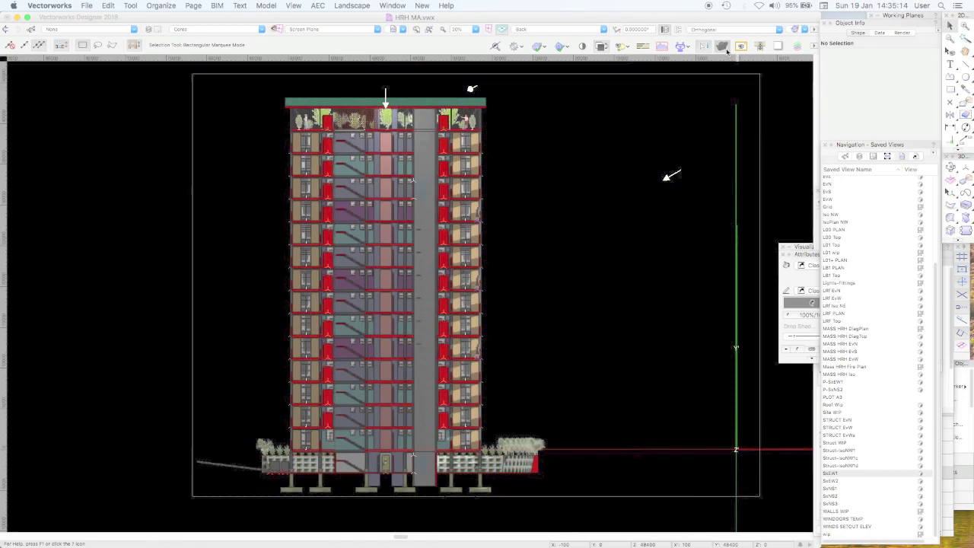
click(723, 46)
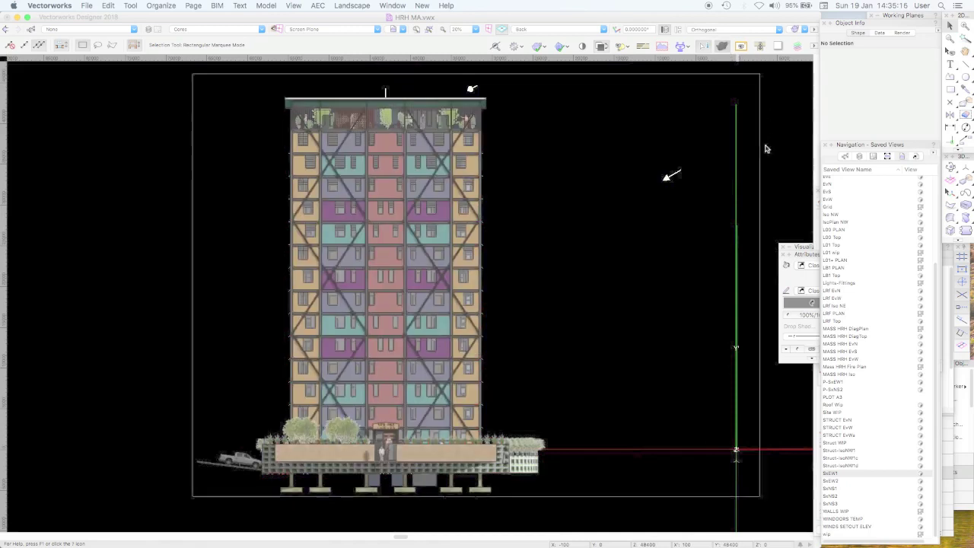
click(849, 474)
double_click(849, 473)
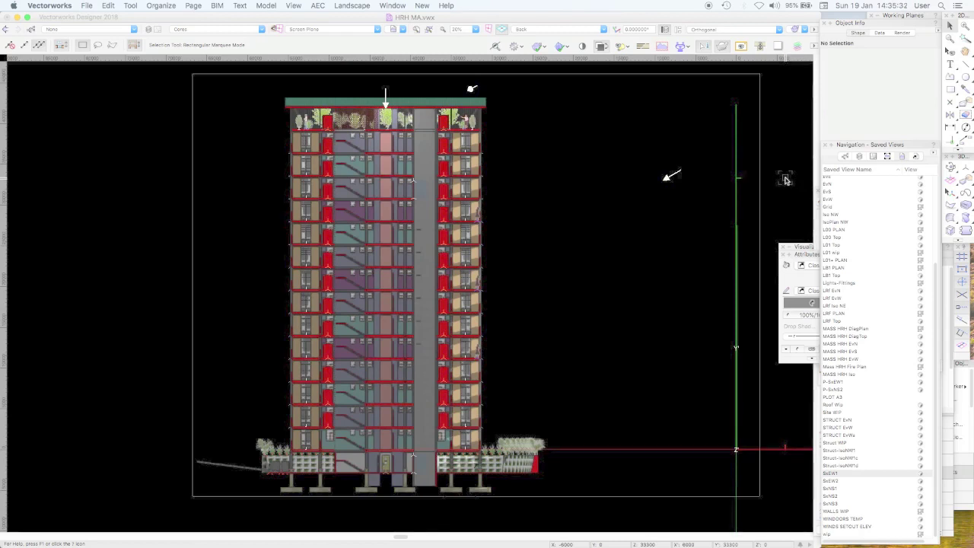
click(545, 32)
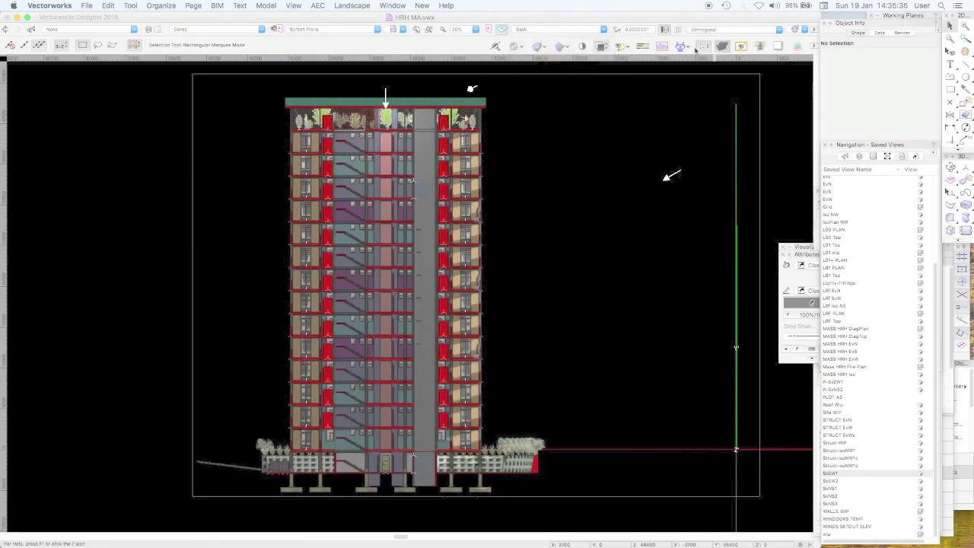
click(526, 29)
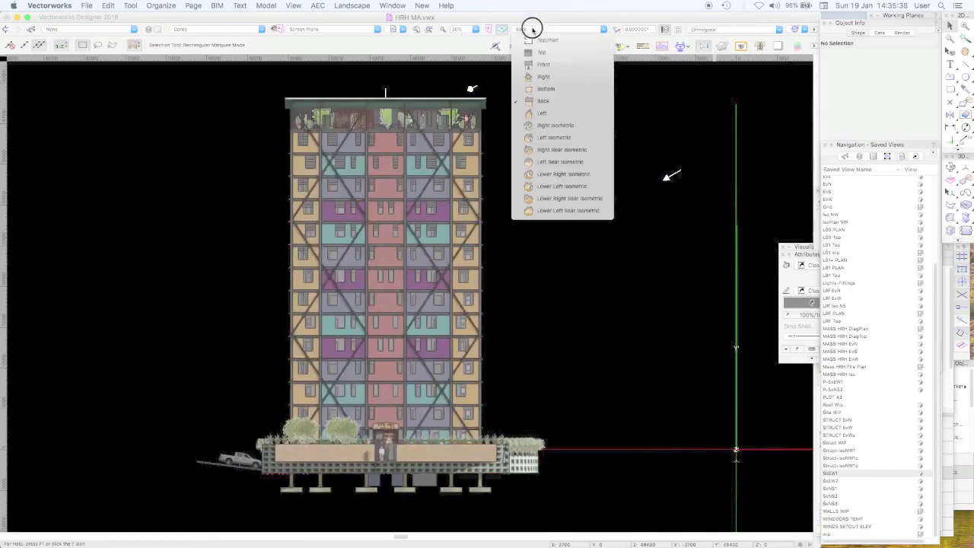
From Right Isometric, clip the tower with a clip-cube face at -35000, then switch to Front view
click(557, 126)
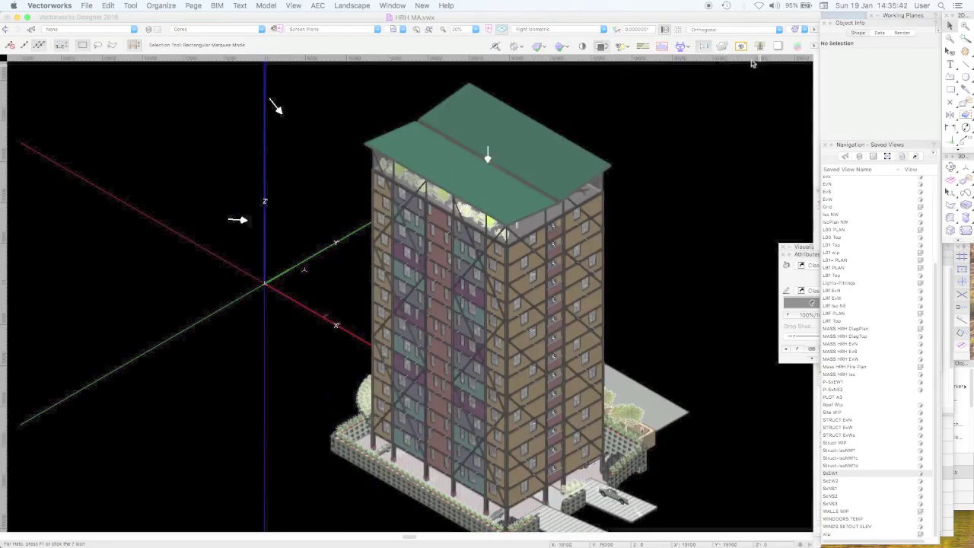
click(721, 46)
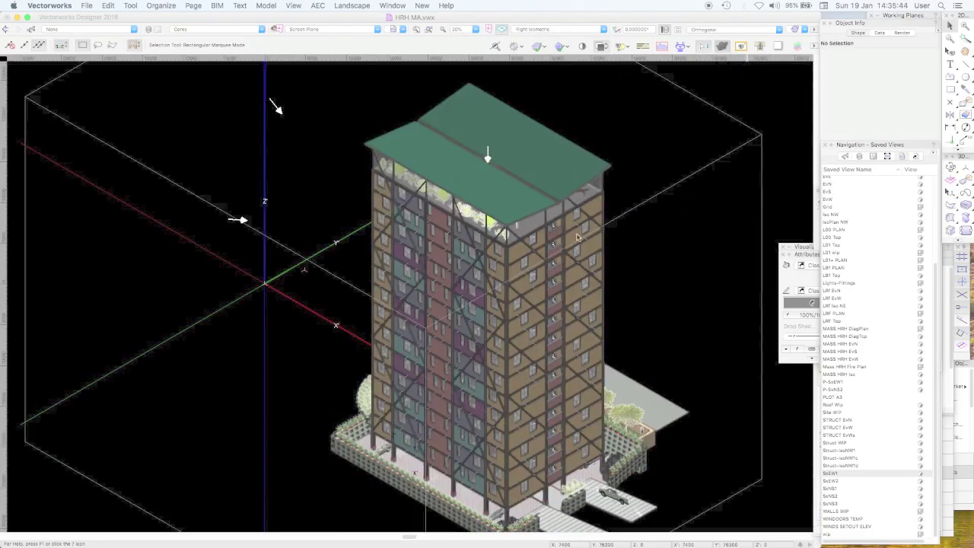
click(286, 269)
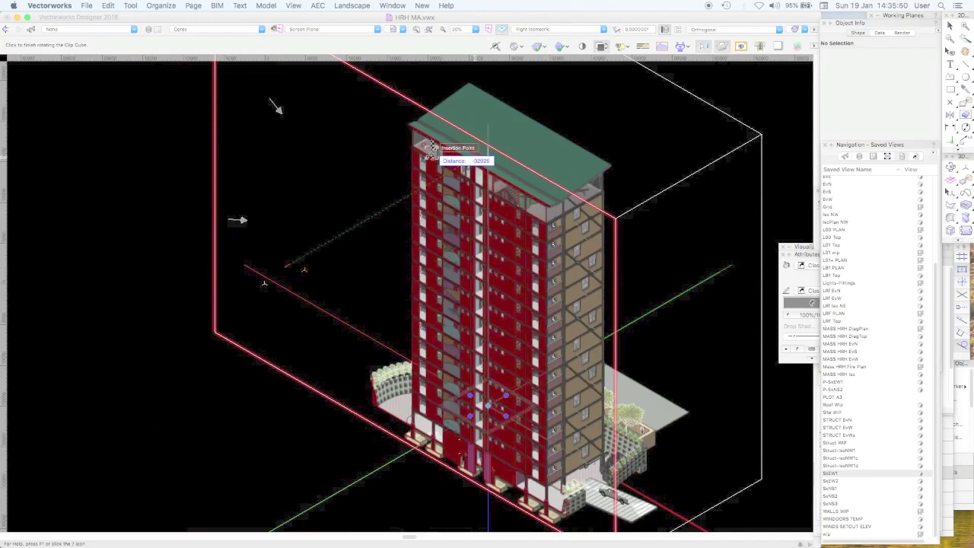
click(431, 148)
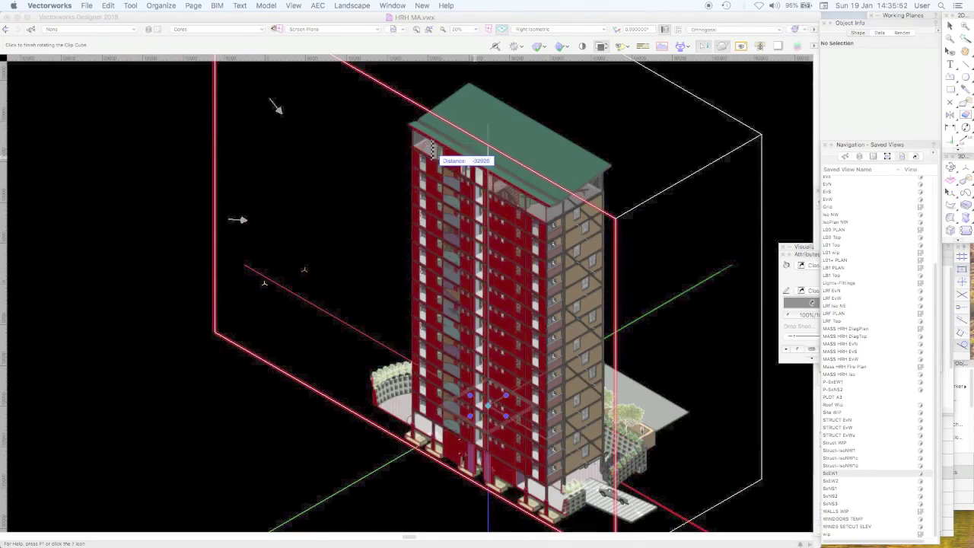
key(Tab)
key(Return)
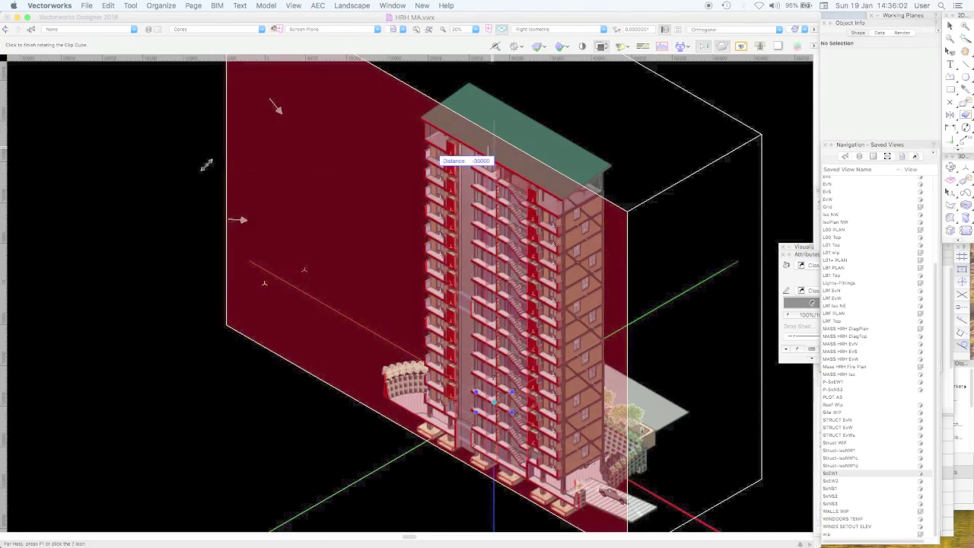
click(542, 45)
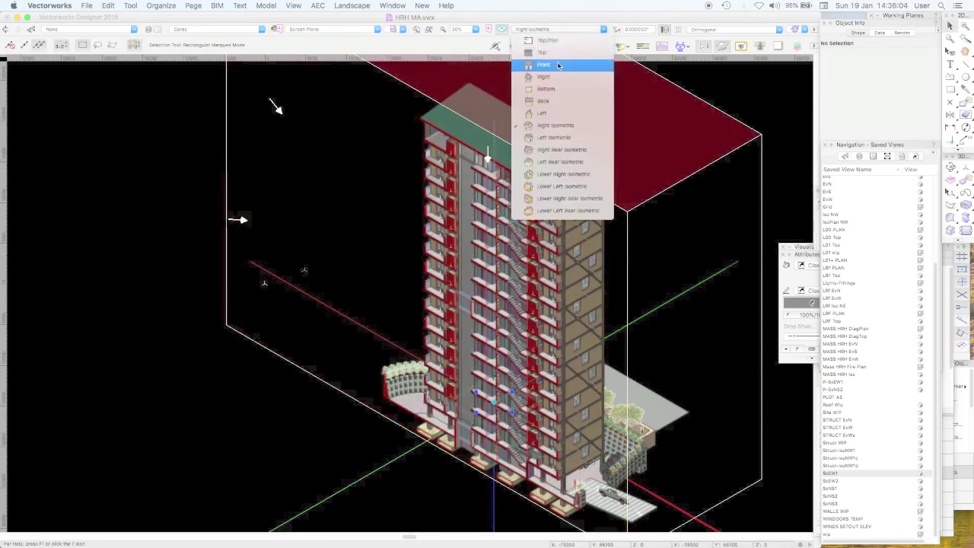
click(553, 65)
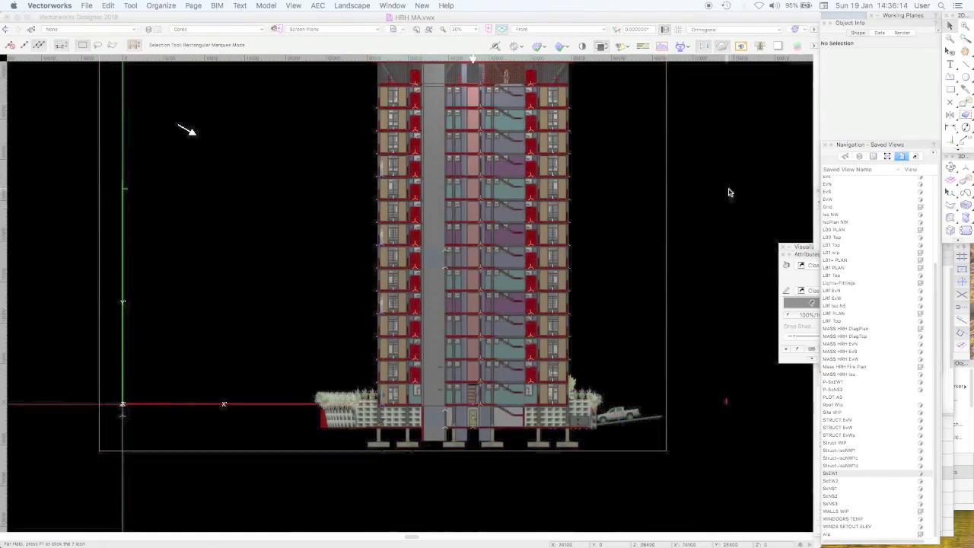
Switch to Normal Perspective and walk the viewpoint backward from the tower
click(294, 7)
mouse_move(327, 38)
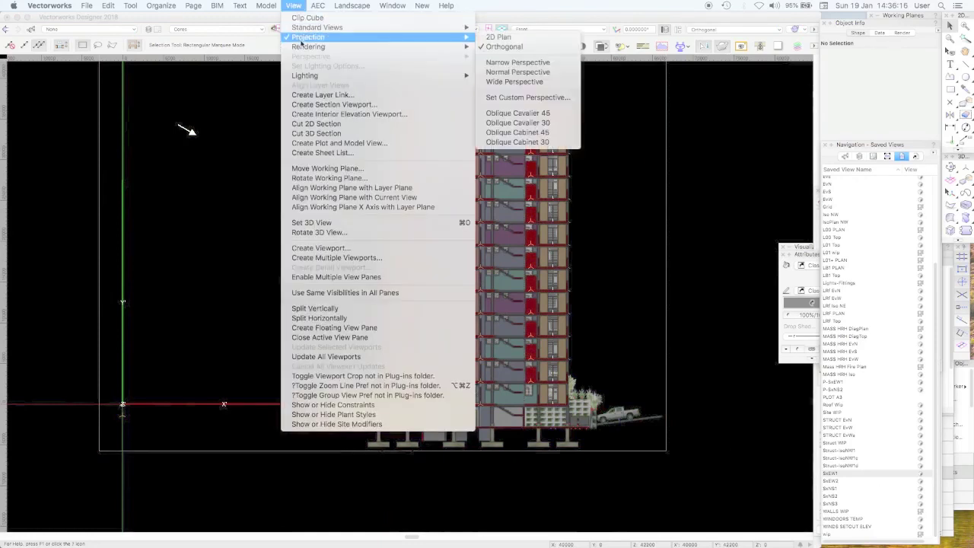
click(533, 71)
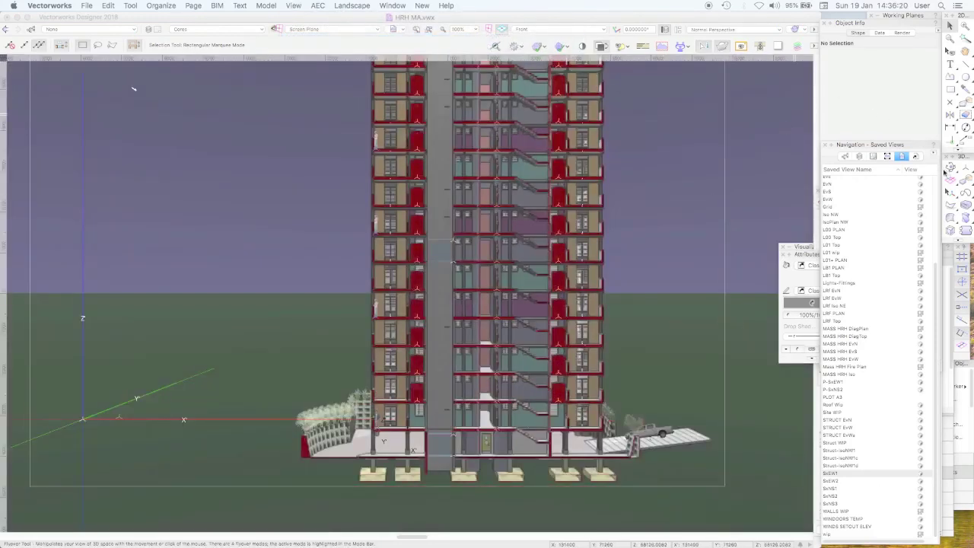
drag(949, 165, 913, 177)
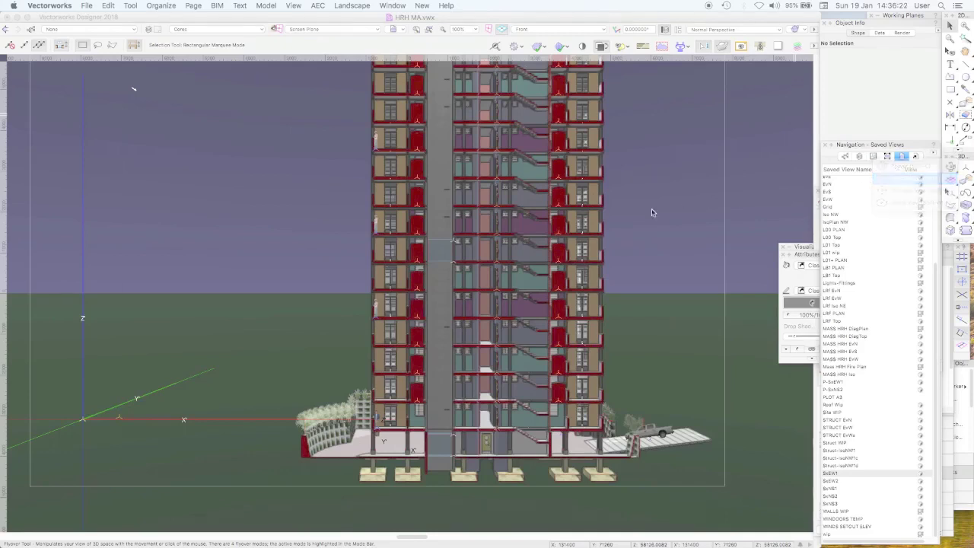
drag(523, 209, 529, 303)
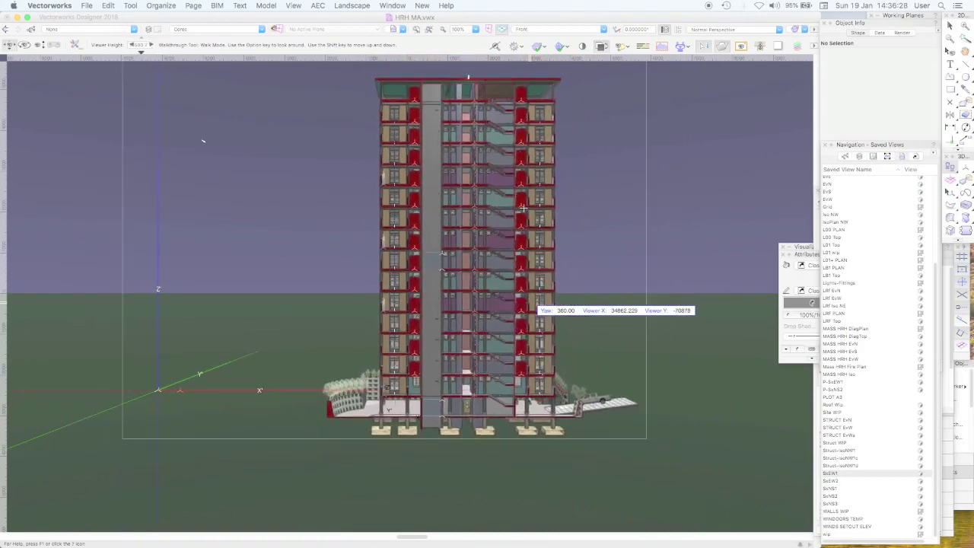
Set the viewer height to 15000, then recall the Struct-IsoNW1 saved view
click(137, 45)
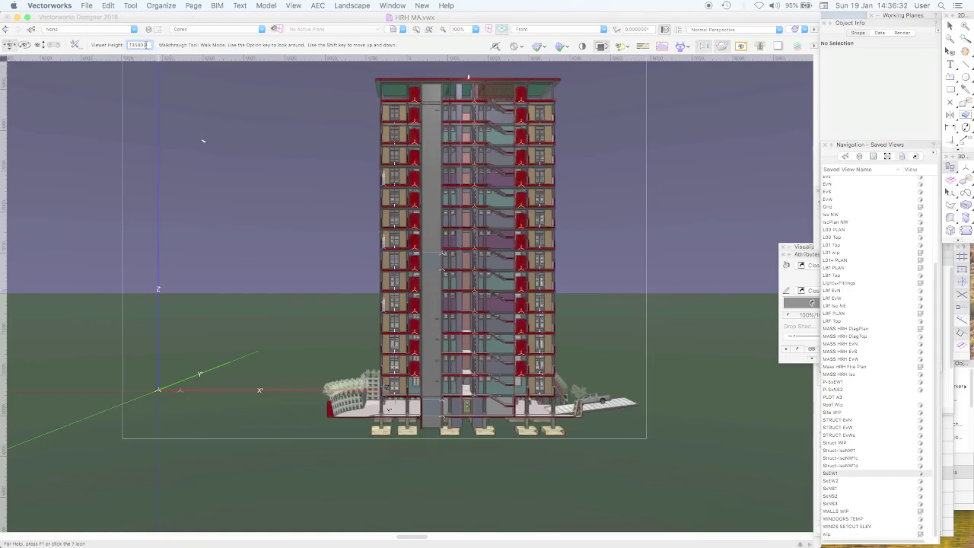
text(1)
key(Return)
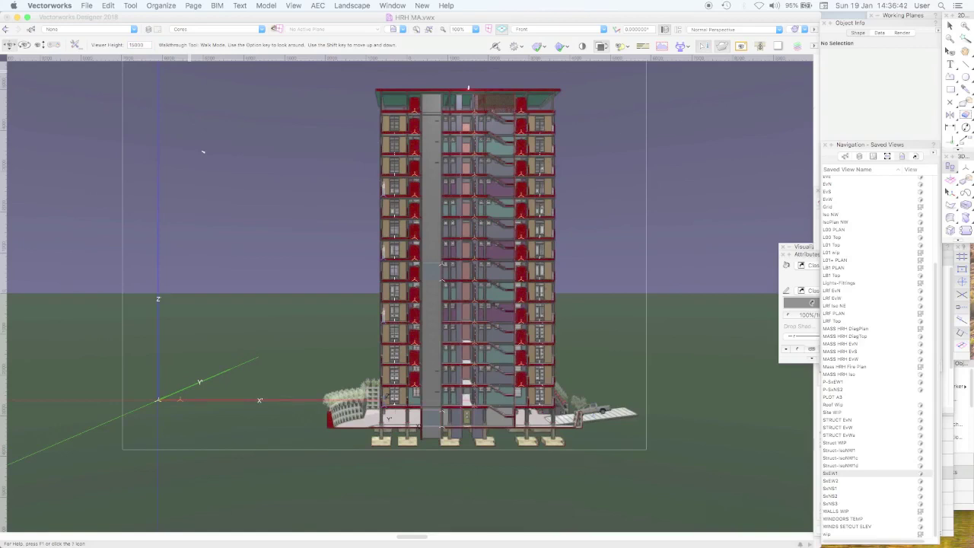
double_click(839, 449)
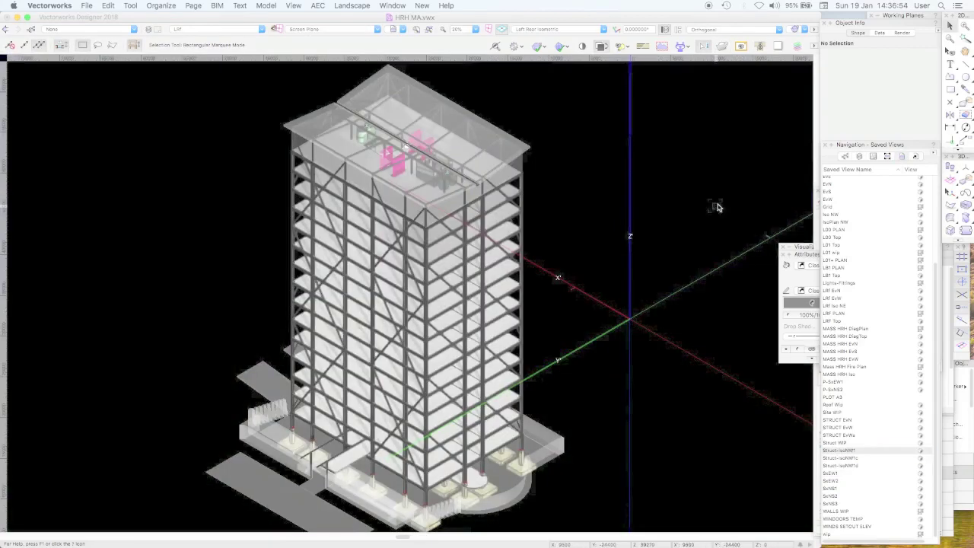
click(847, 156)
scroll(834, 184, down, 10)
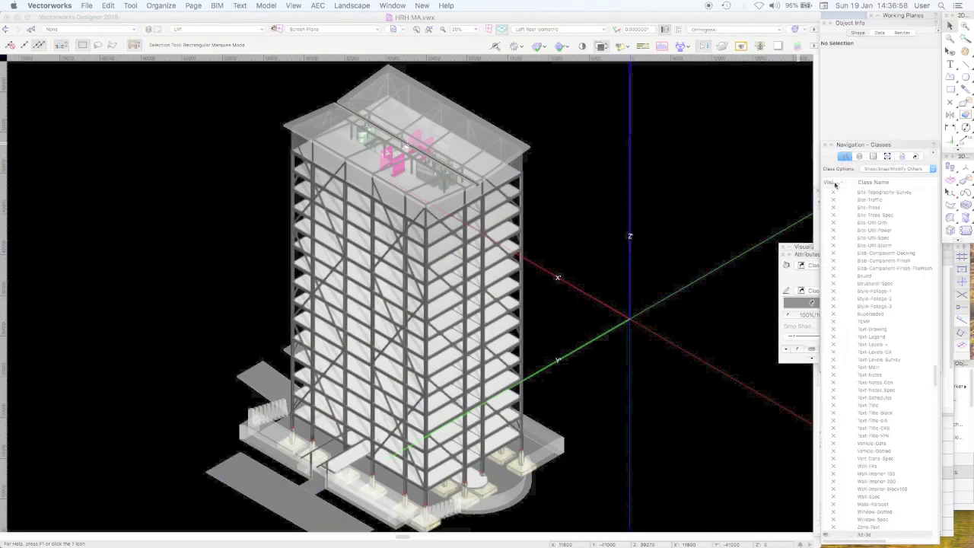
click(937, 196)
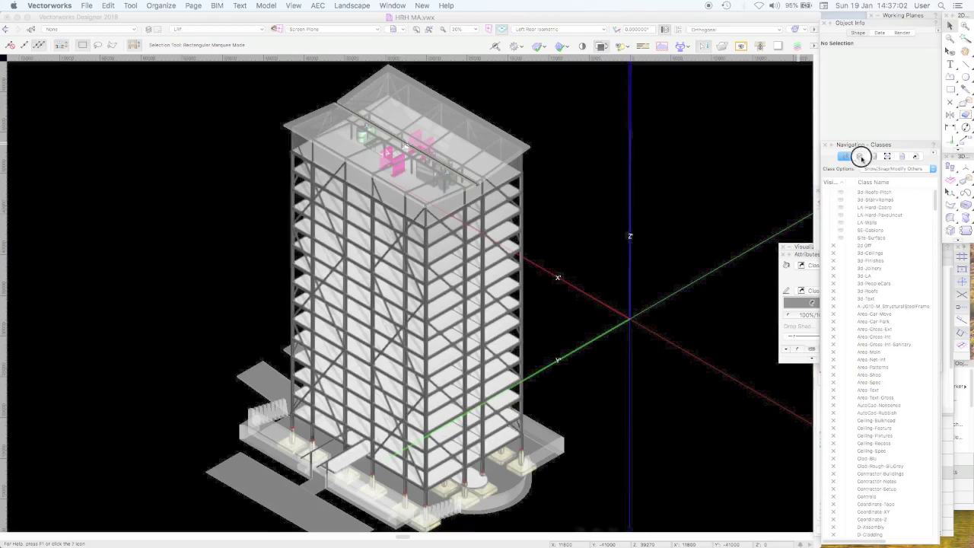
click(860, 157)
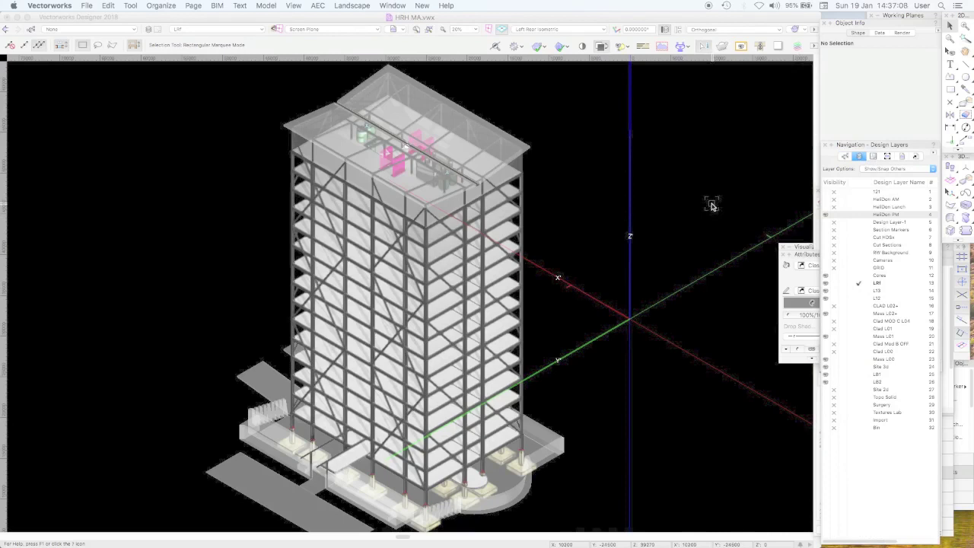
click(712, 205)
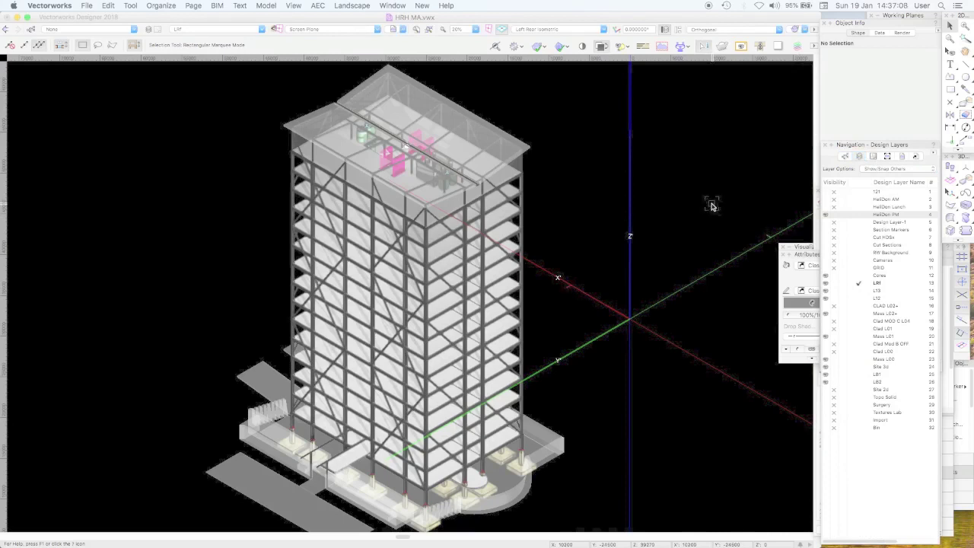
click(901, 157)
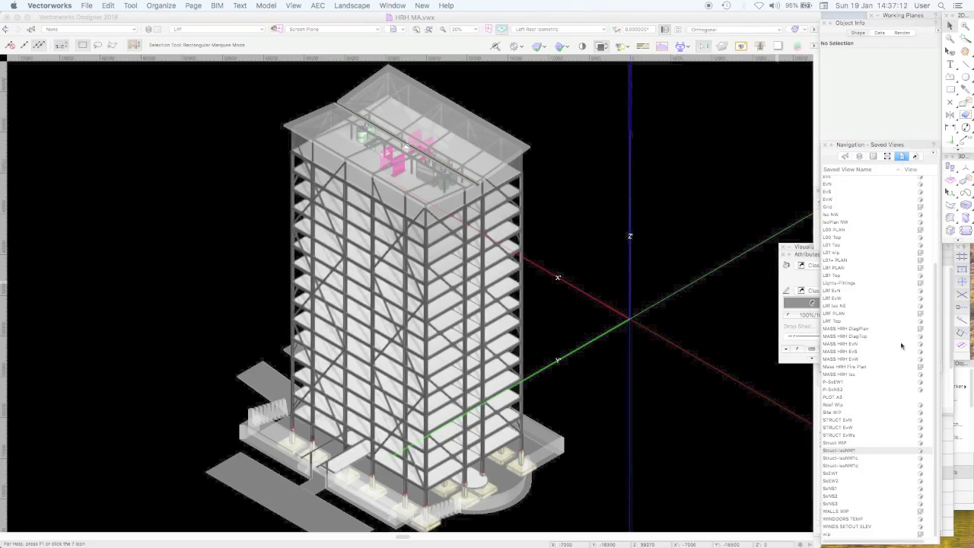